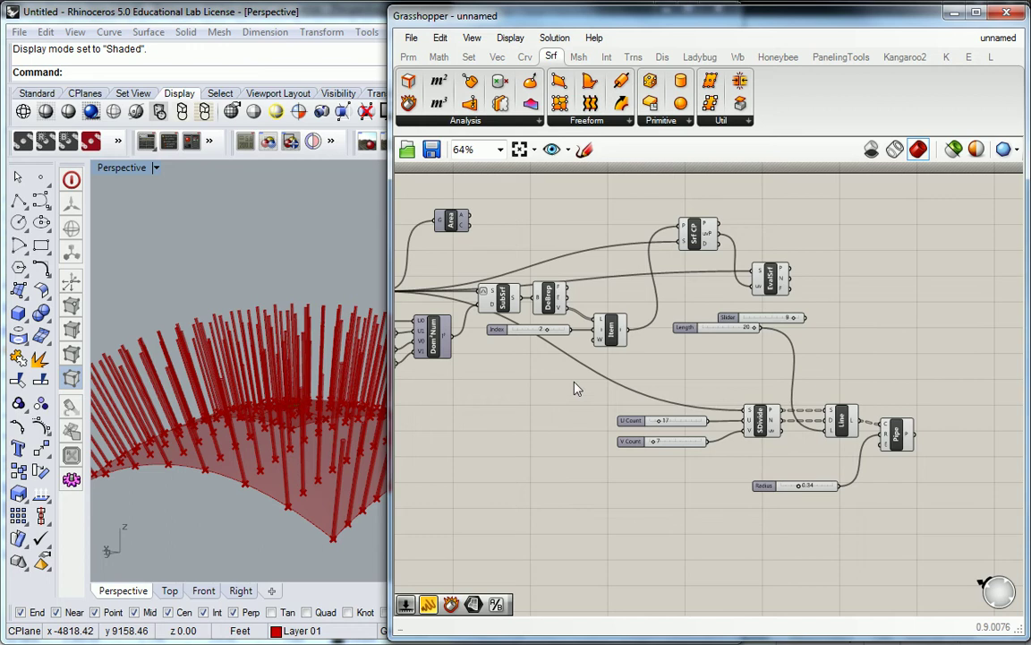
Step: Delete the U/V Count sliders, SDivide, Line, Pipe and Radius slider to remove the pipes
{"action": "right_click_drag", "start_coordinate": [555, 381], "coordinate": [683, 354]}
{"action": "scroll", "coordinate": [683, 354], "scroll_direction": "down", "scroll_amount": 2}
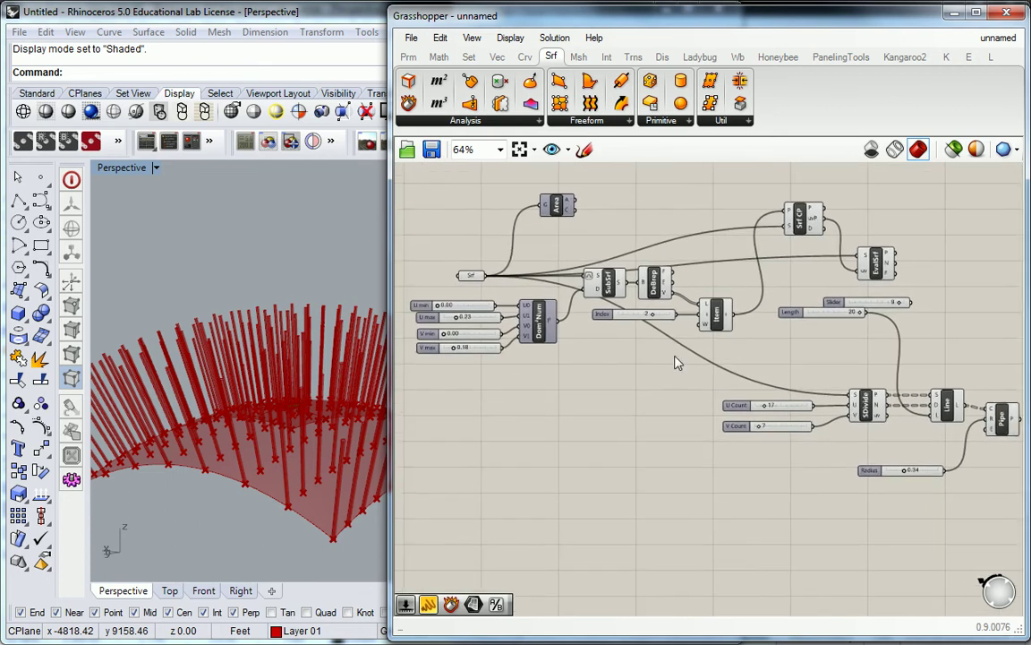
{"action": "scroll", "coordinate": [686, 358], "scroll_direction": "up", "scroll_amount": 2}
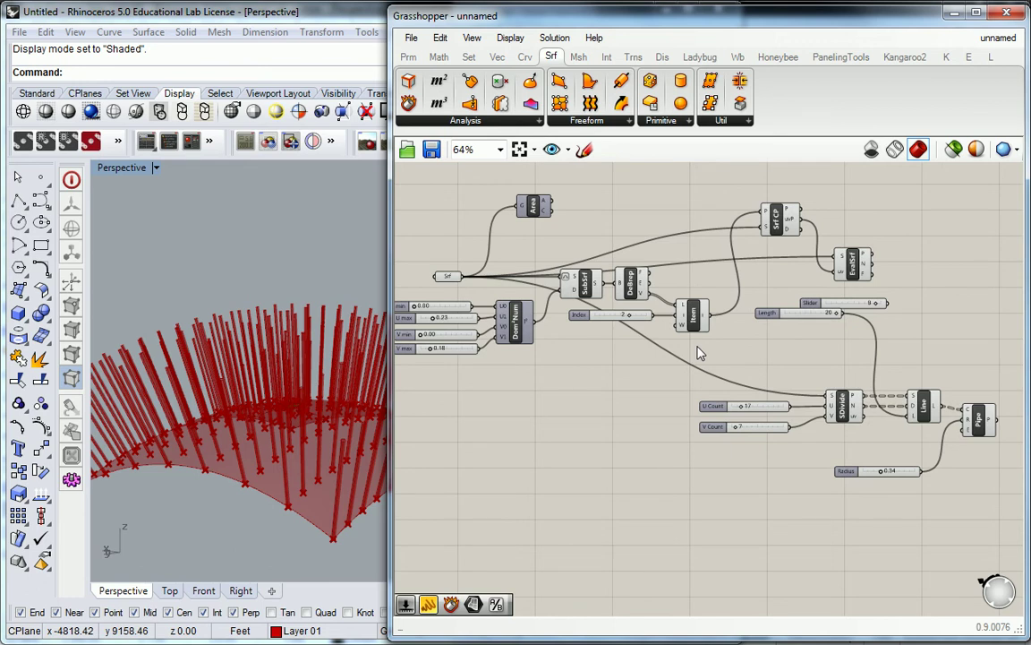
{"action": "right_click_drag", "start_coordinate": [700, 354], "coordinate": [633, 346]}
{"action": "left_click_drag", "start_coordinate": [951, 363], "coordinate": [647, 488]}
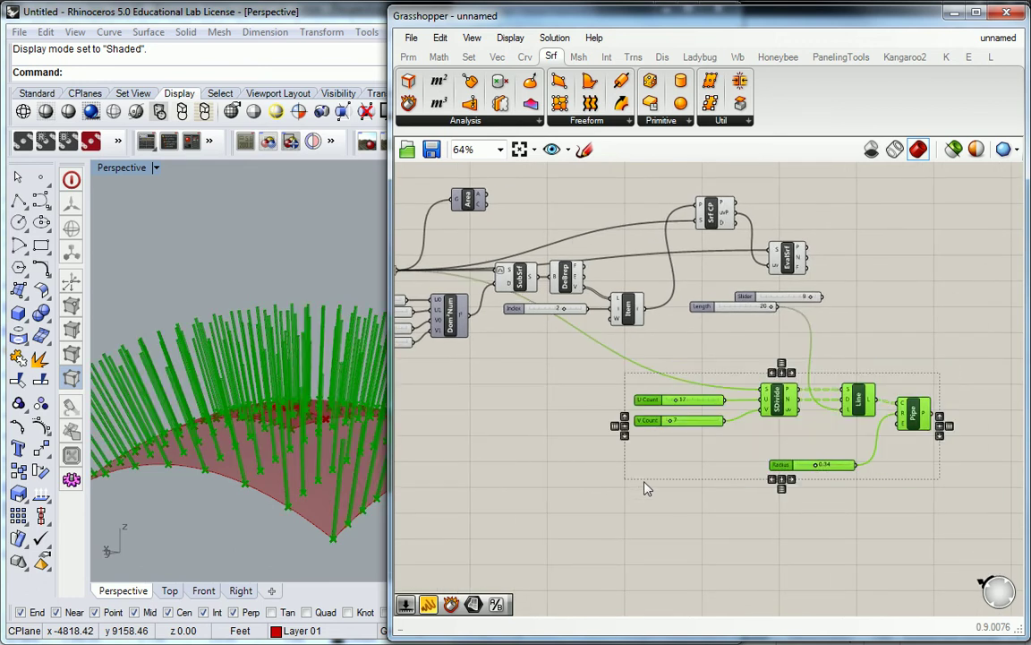
{"action": "key", "text": "Delete"}
{"action": "right_click_drag", "start_coordinate": [667, 334], "coordinate": [672, 350]}
{"action": "right_click_drag", "start_coordinate": [323, 410], "coordinate": [349, 391]}
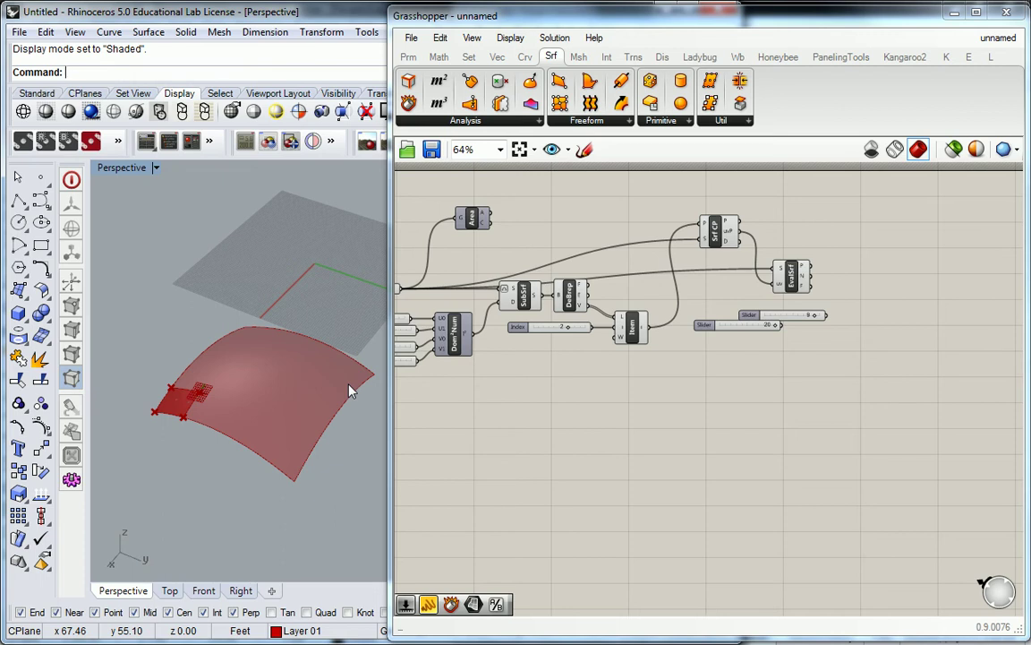
Step: Delete the Area component and the two sliders beside Item and EvalSrf
{"action": "right_click_drag", "start_coordinate": [515, 245], "coordinate": [618, 258]}
{"action": "left_click", "coordinate": [576, 231]}
{"action": "key", "text": "Delete"}
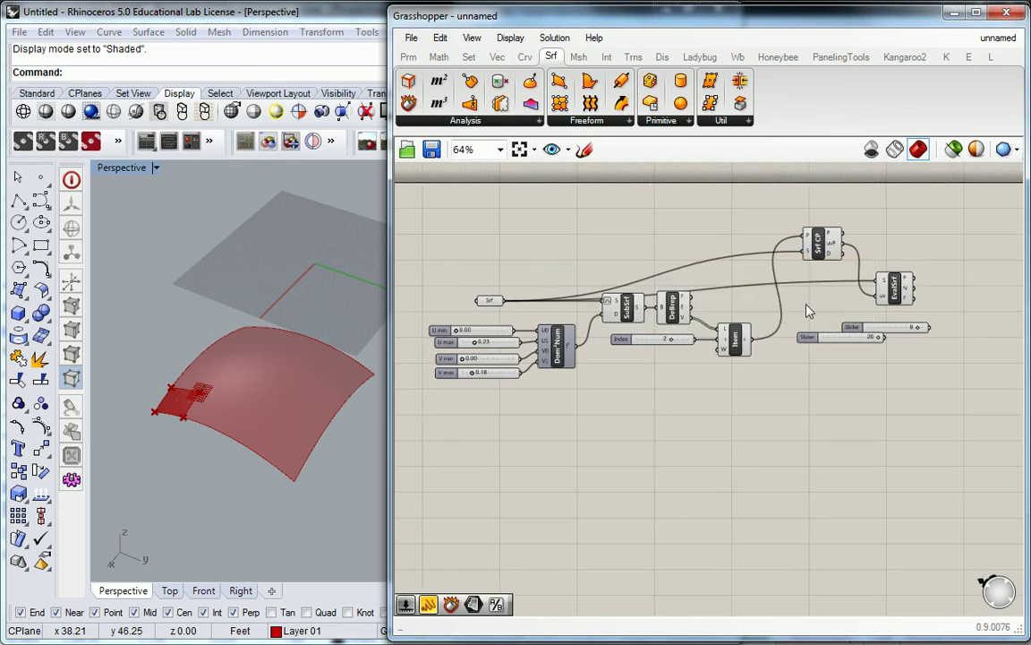
{"action": "key", "text": "Delete"}
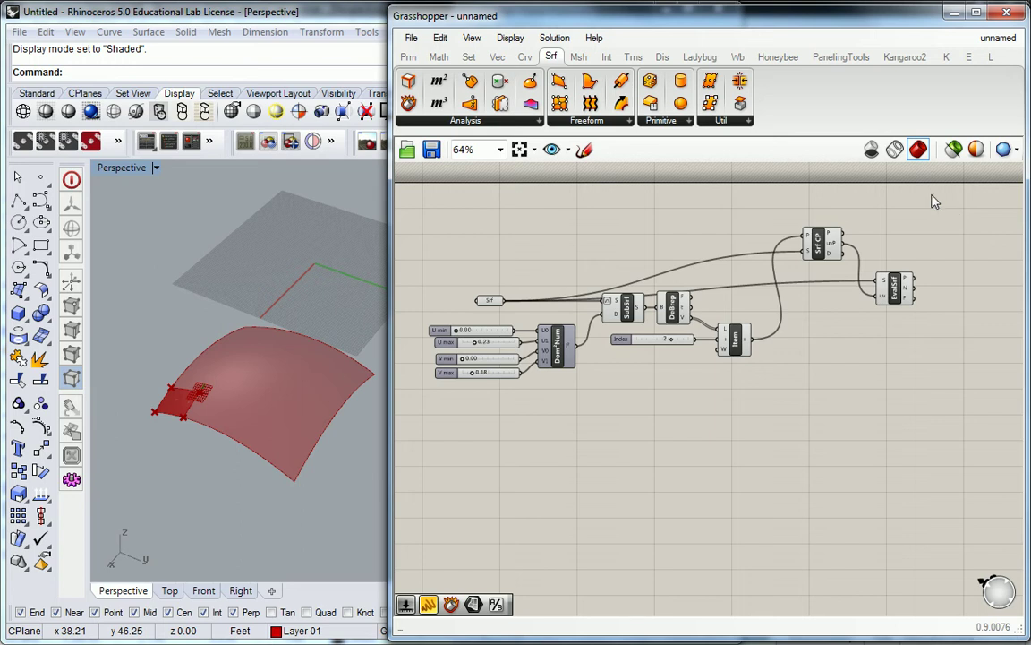
Step: Delete the four U/V domain min/max sliders
{"action": "left_click_drag", "start_coordinate": [927, 198], "coordinate": [437, 449]}
{"action": "left_click", "coordinate": [507, 433]}
{"action": "right_click_drag", "start_coordinate": [538, 395], "coordinate": [559, 405]}
{"action": "left_click_drag", "start_coordinate": [546, 407], "coordinate": [488, 337]}
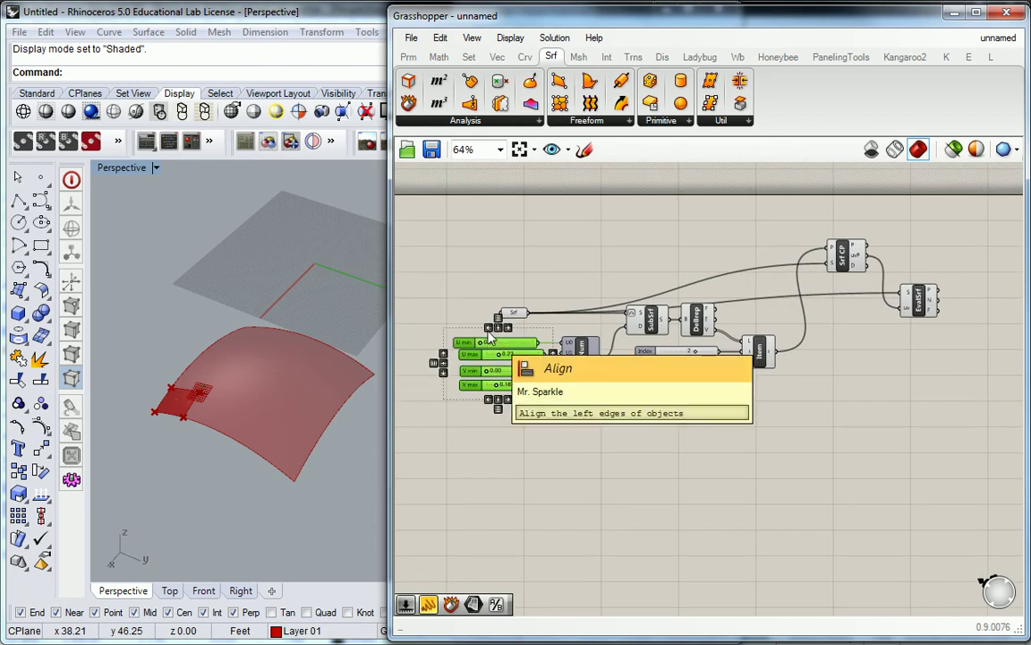
{"action": "key", "text": "Delete"}
Step: Move the Dom²Num component beneath the Srf parameter
{"action": "left_click", "coordinate": [580, 358]}
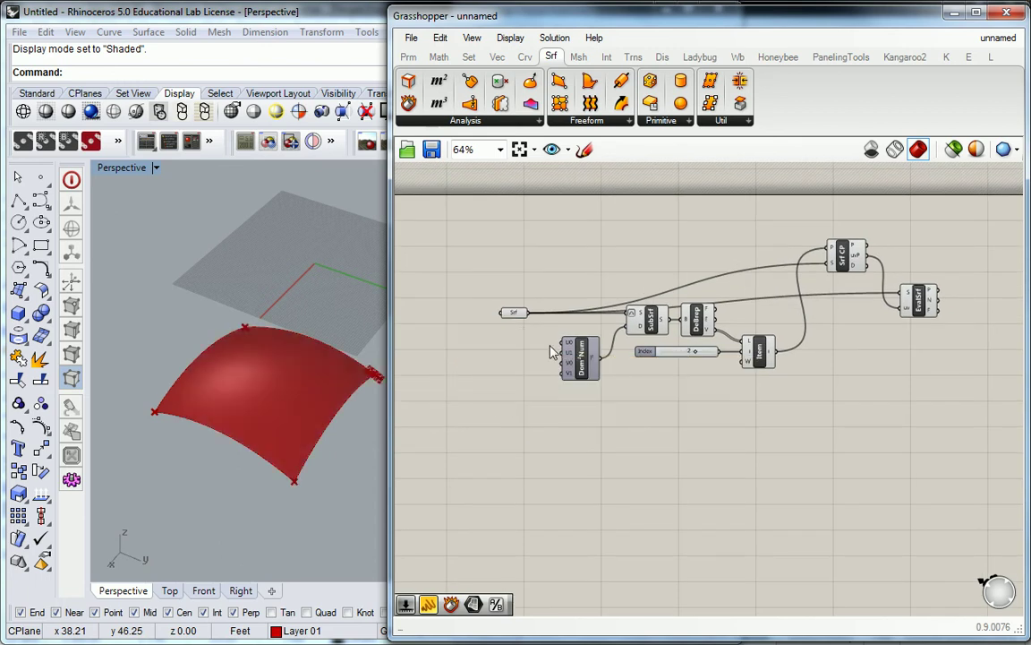
{"action": "left_click_drag", "start_coordinate": [580, 361], "coordinate": [518, 358]}
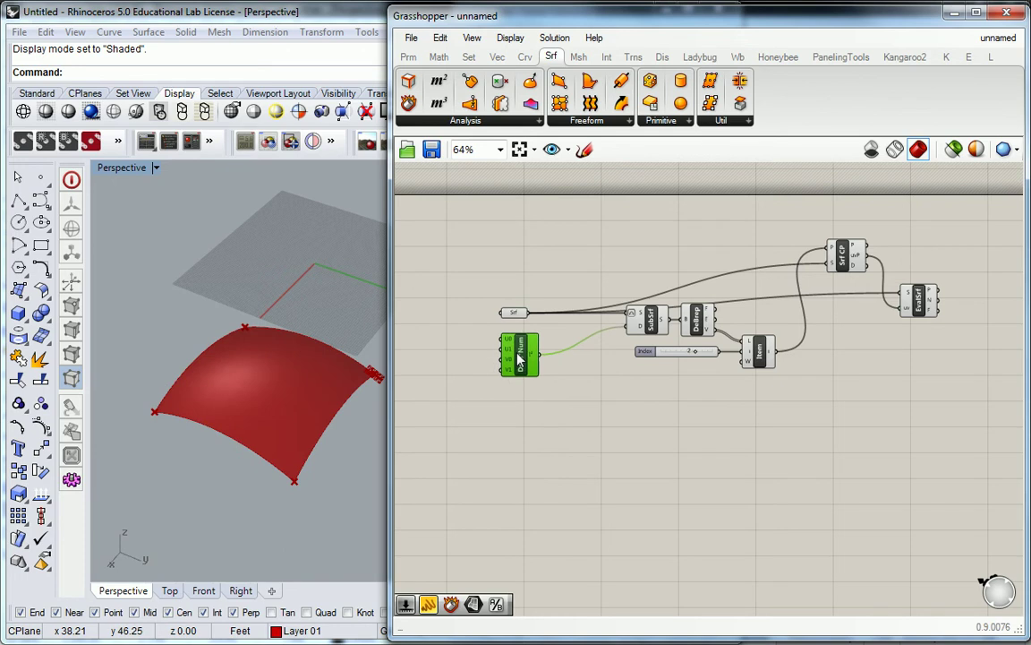
{"action": "scroll", "coordinate": [488, 312], "scroll_direction": "up", "scroll_amount": 2}
{"action": "scroll", "coordinate": [488, 312], "scroll_direction": "up", "scroll_amount": 2}
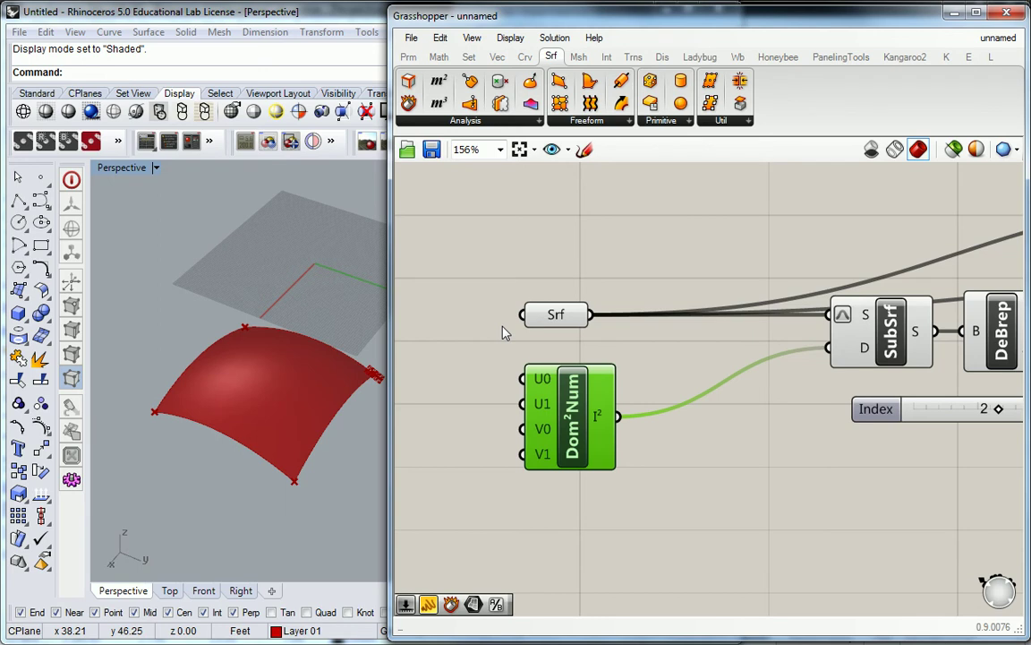
{"action": "scroll", "coordinate": [504, 332], "scroll_direction": "down", "scroll_amount": 4}
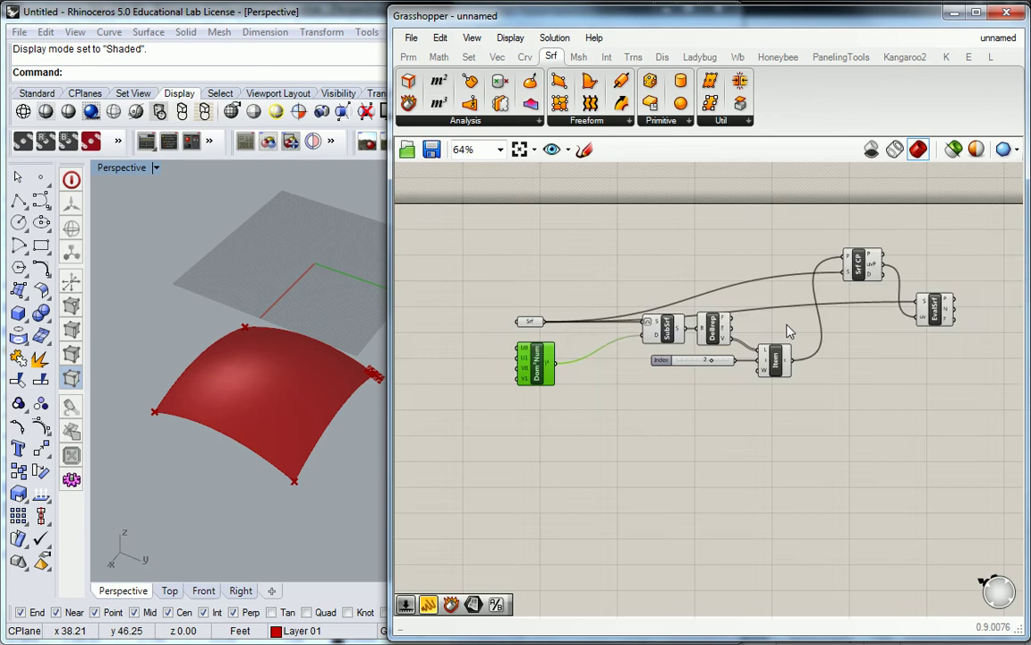
Step: Reposition the Index slider back beside the Item component
{"action": "left_click_drag", "start_coordinate": [912, 213], "coordinate": [404, 428]}
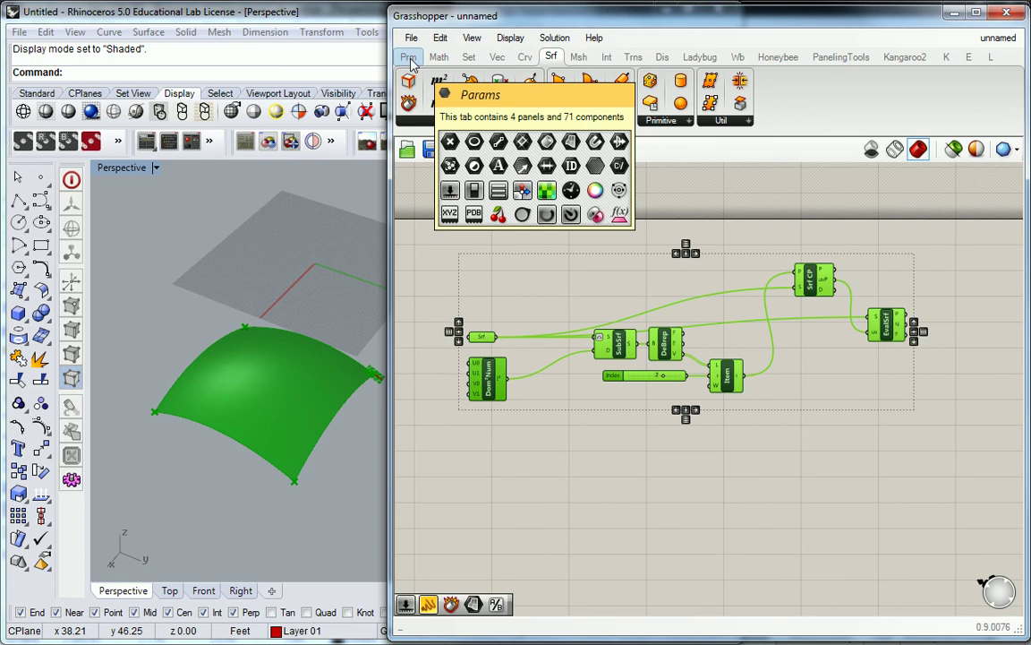
{"action": "left_click", "coordinate": [580, 399]}
{"action": "left_click_drag", "start_coordinate": [619, 379], "coordinate": [436, 433]}
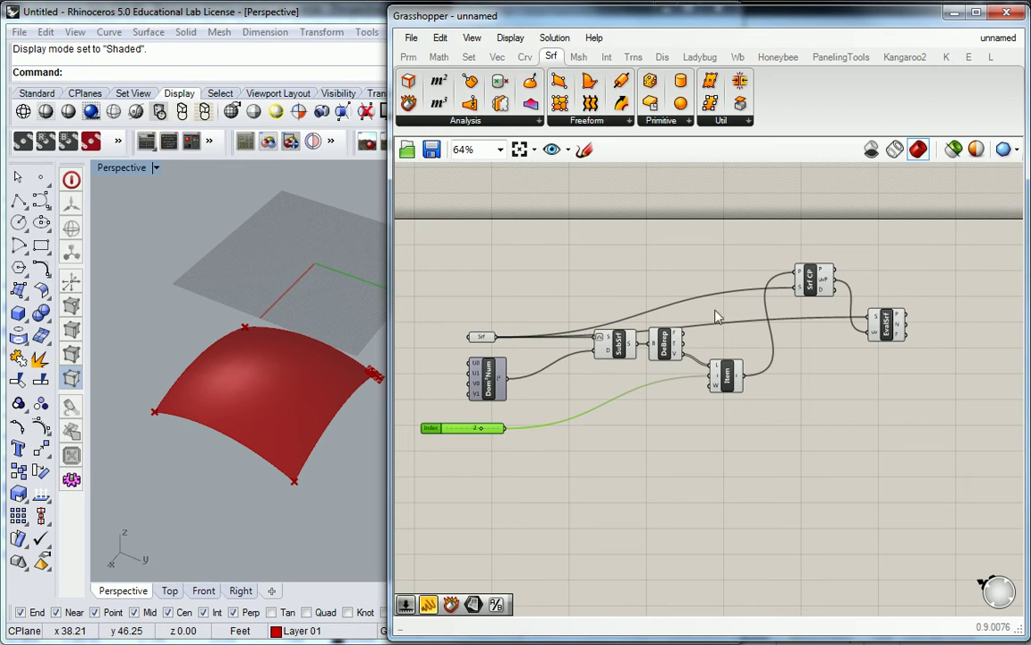
{"action": "left_click_drag", "start_coordinate": [431, 428], "coordinate": [614, 378]}
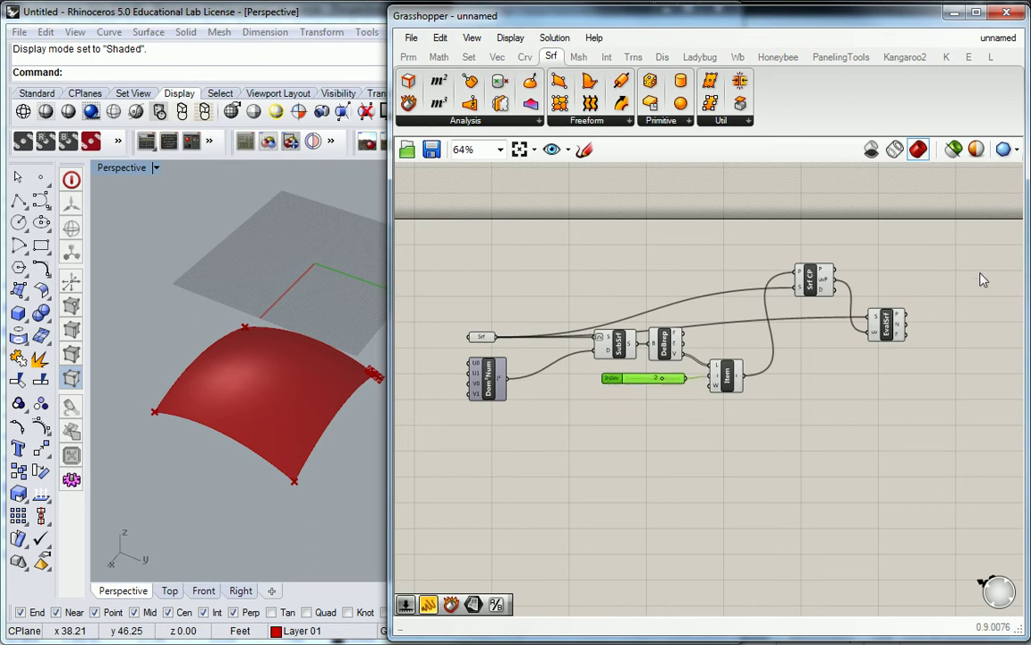
Step: Select all remaining components and collapse them into a Cluster from the Edit menu
{"action": "left_click_drag", "start_coordinate": [955, 224], "coordinate": [447, 504]}
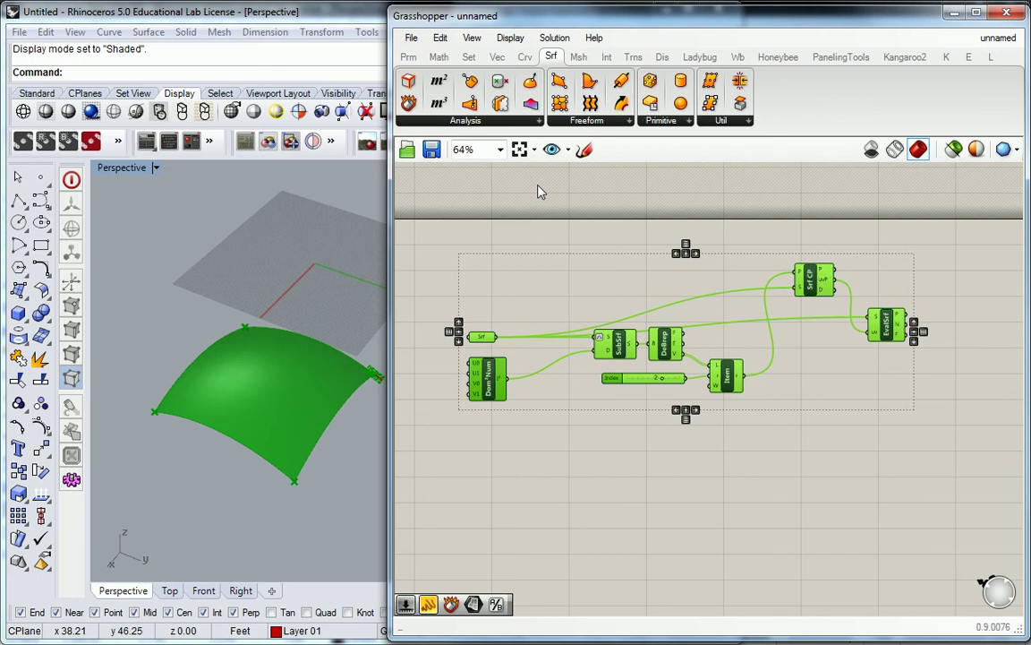
{"action": "left_click", "coordinate": [414, 38]}
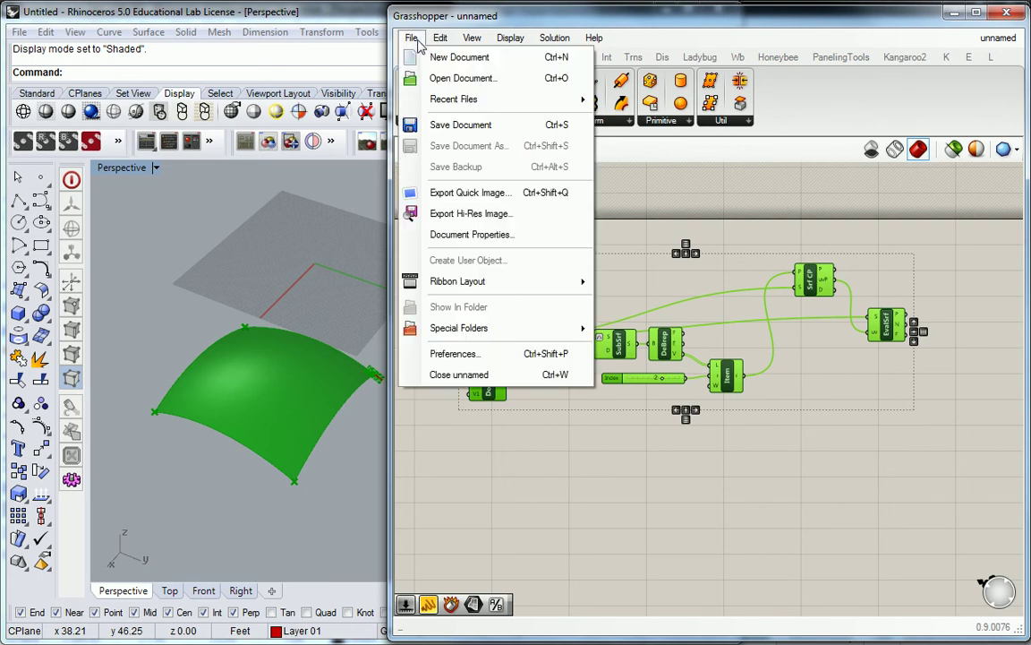
{"action": "mouse_move", "coordinate": [436, 43]}
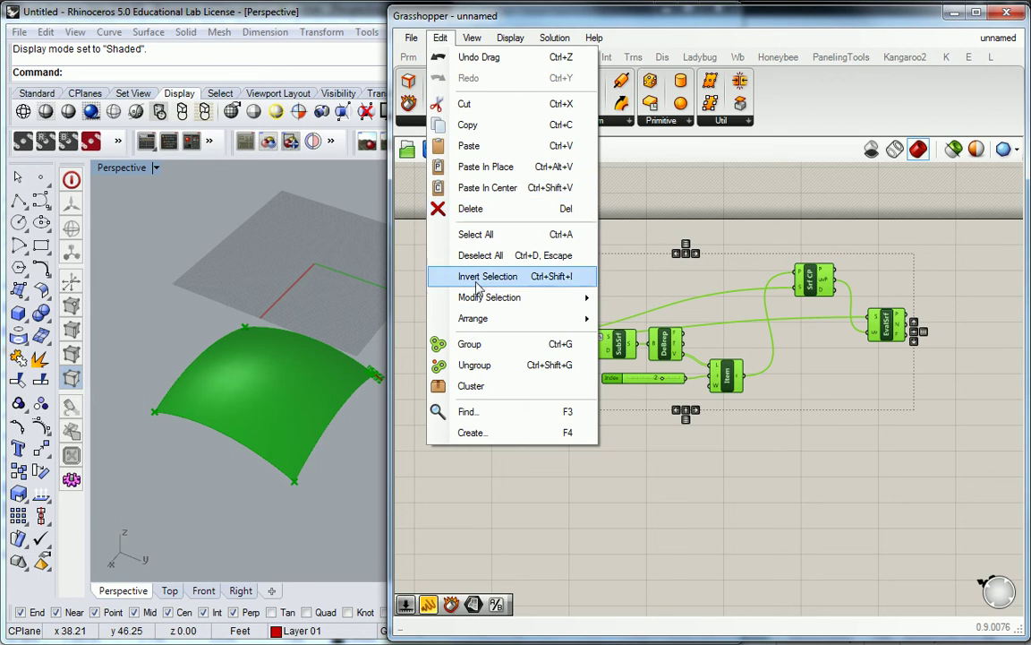
{"action": "left_click", "coordinate": [479, 390]}
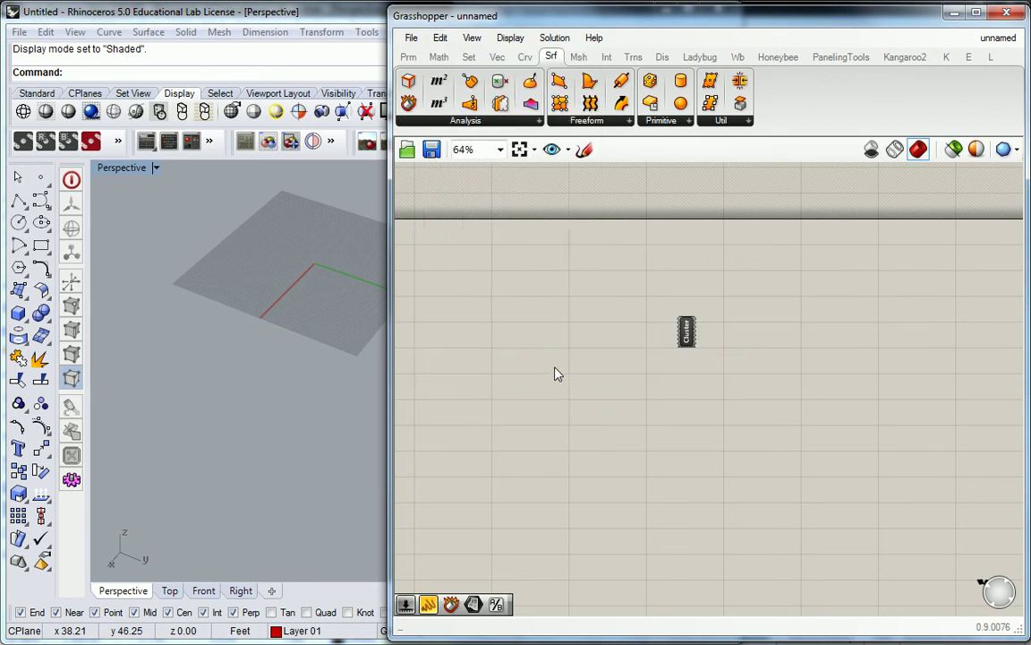
Step: Enter edit mode on the Cluster component to reveal its inner surface components
{"action": "scroll", "coordinate": [678, 332], "scroll_direction": "up", "scroll_amount": 5}
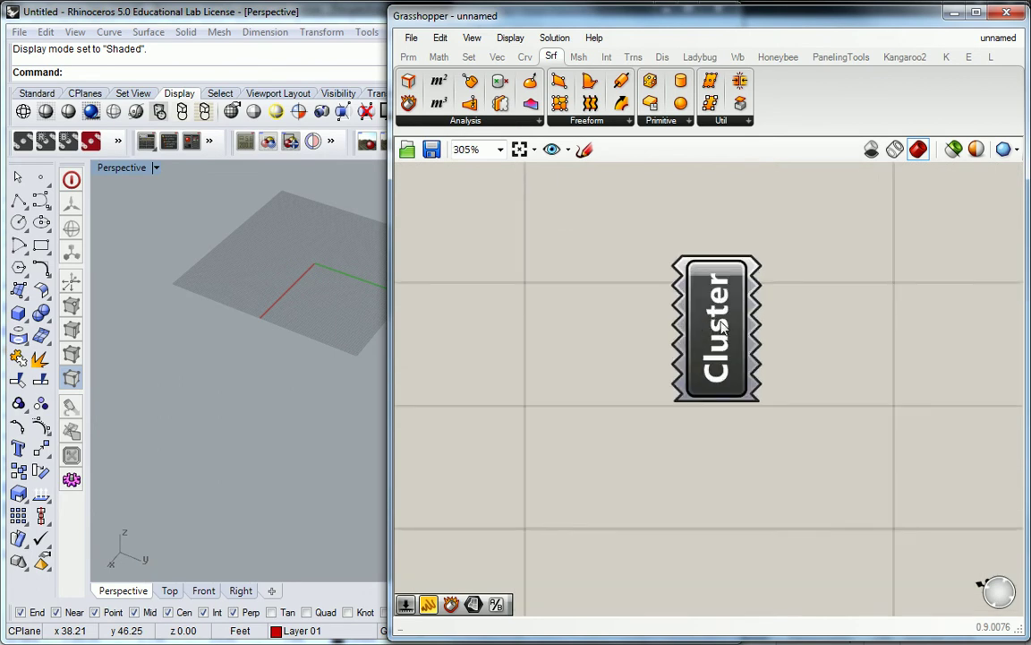
{"action": "mouse_move", "coordinate": [721, 326]}
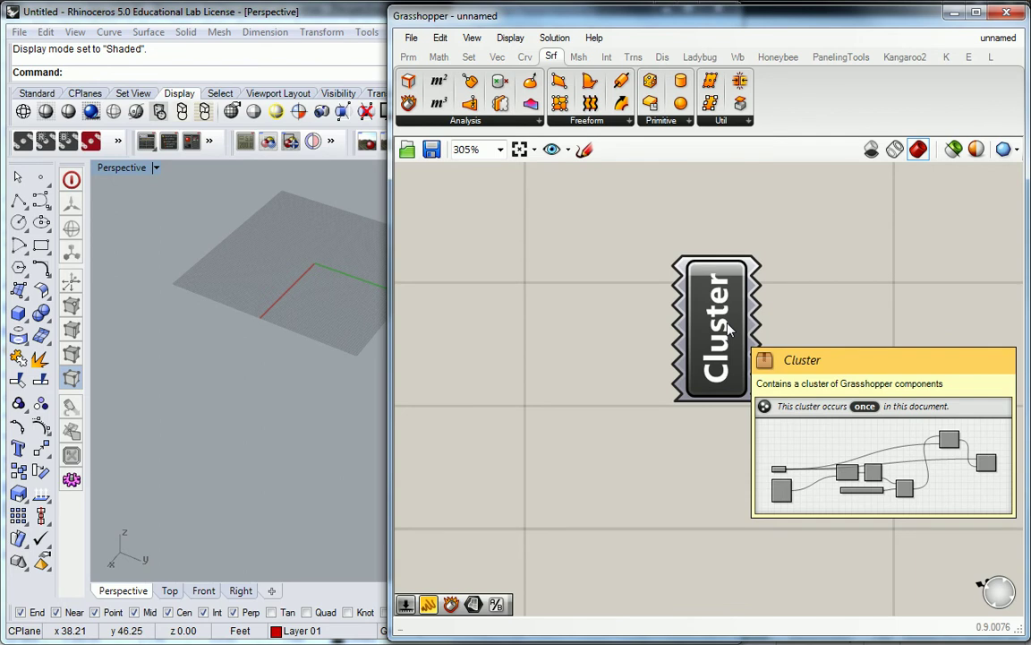
{"action": "double_click", "coordinate": [729, 329]}
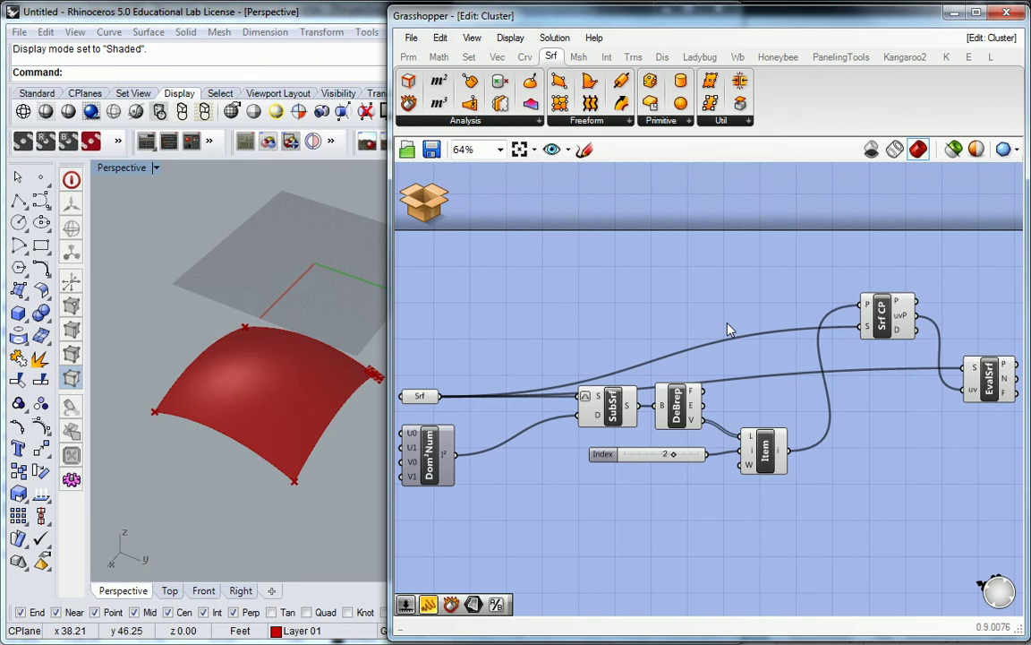
{"action": "scroll", "coordinate": [662, 336], "scroll_direction": "down", "scroll_amount": 1}
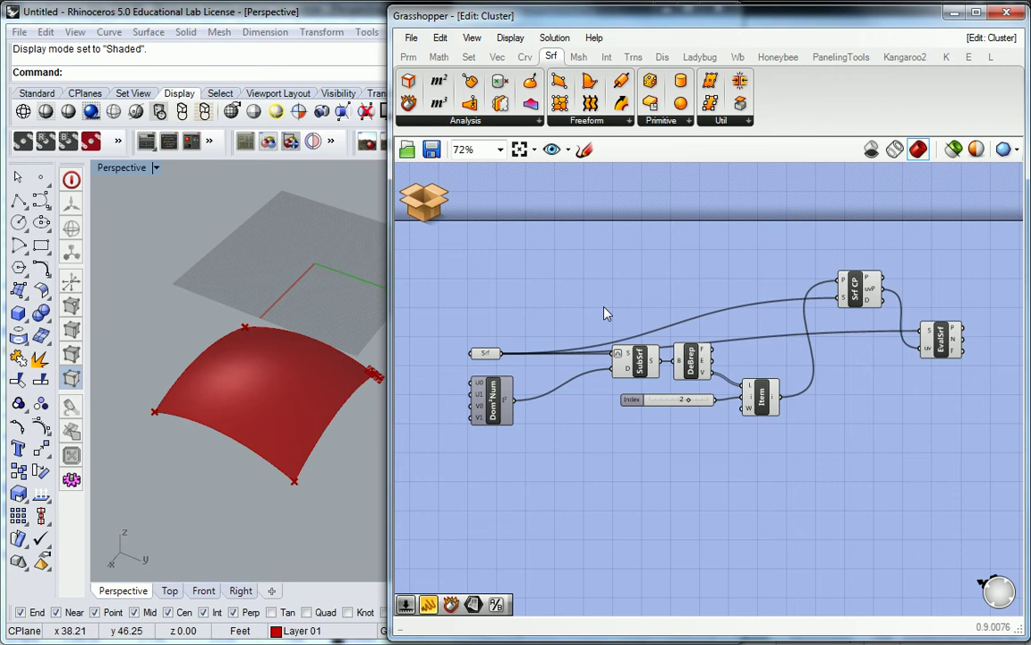
{"action": "right_click_drag", "start_coordinate": [533, 325], "coordinate": [674, 287]}
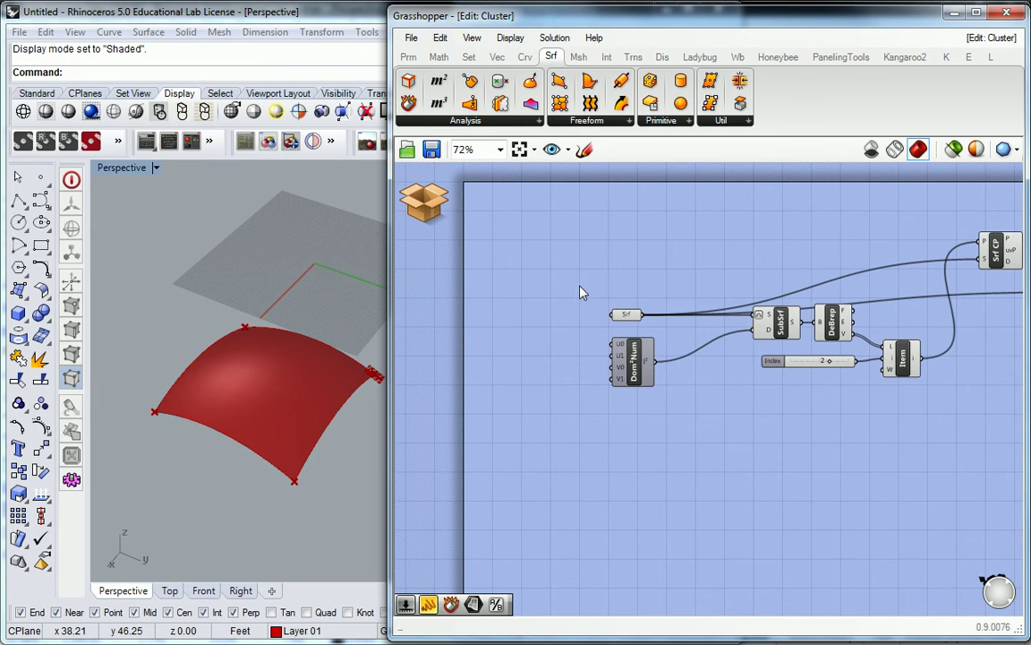
Step: Place a Cluster Input from Params > Util and wire it into the Srf parameter
{"action": "left_click", "coordinate": [408, 56]}
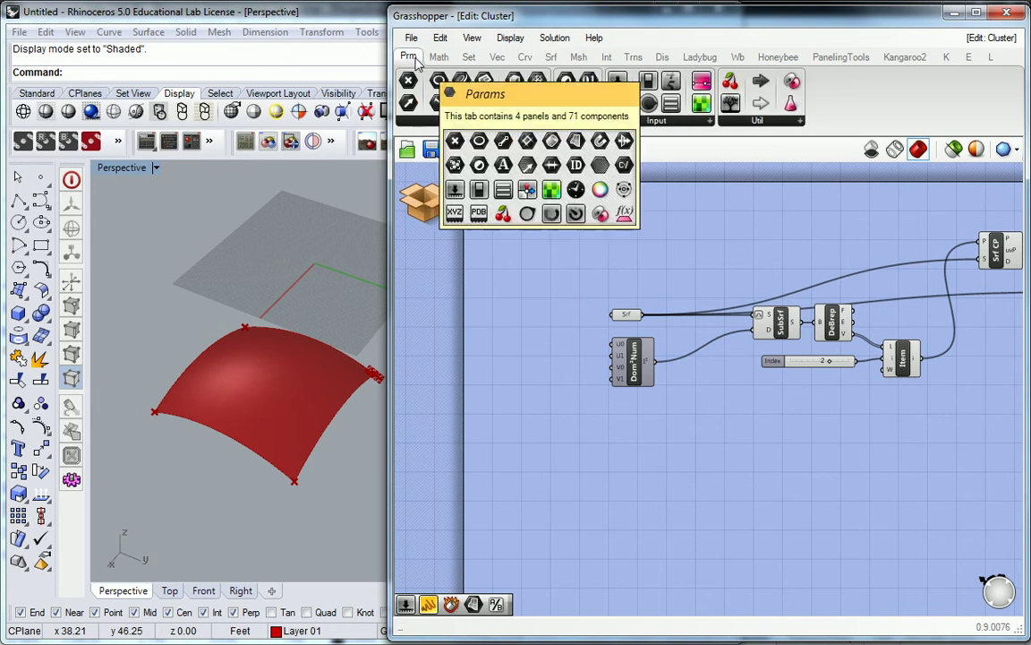
{"action": "left_click", "coordinate": [786, 121]}
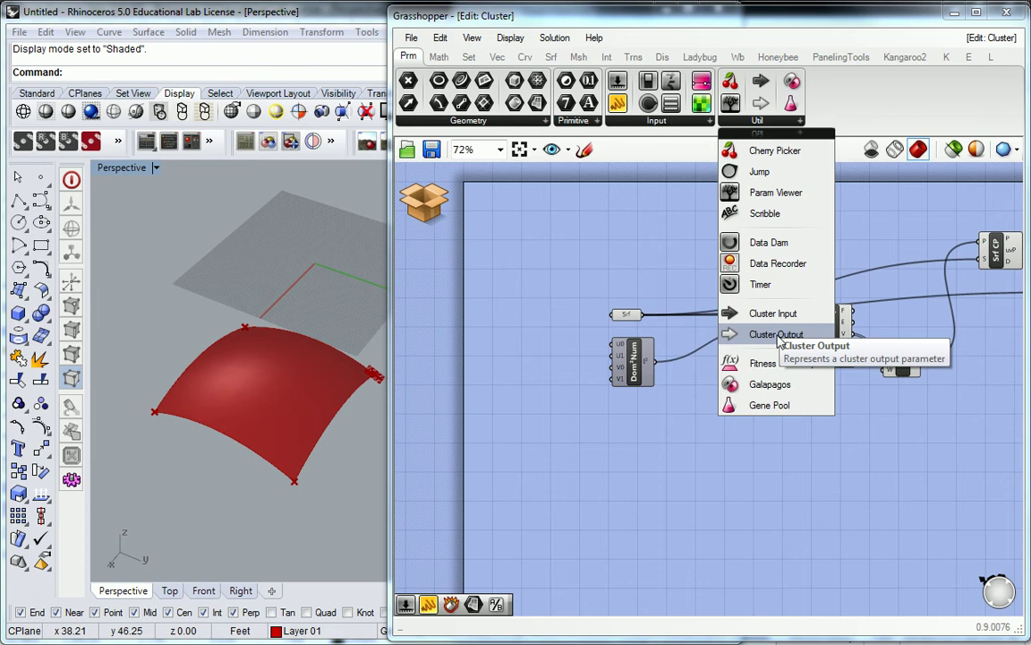
{"action": "left_click_drag", "start_coordinate": [763, 315], "coordinate": [689, 321]}
{"action": "scroll", "coordinate": [565, 324], "scroll_direction": "up", "scroll_amount": 5}
{"action": "left_click", "coordinate": [580, 311]}
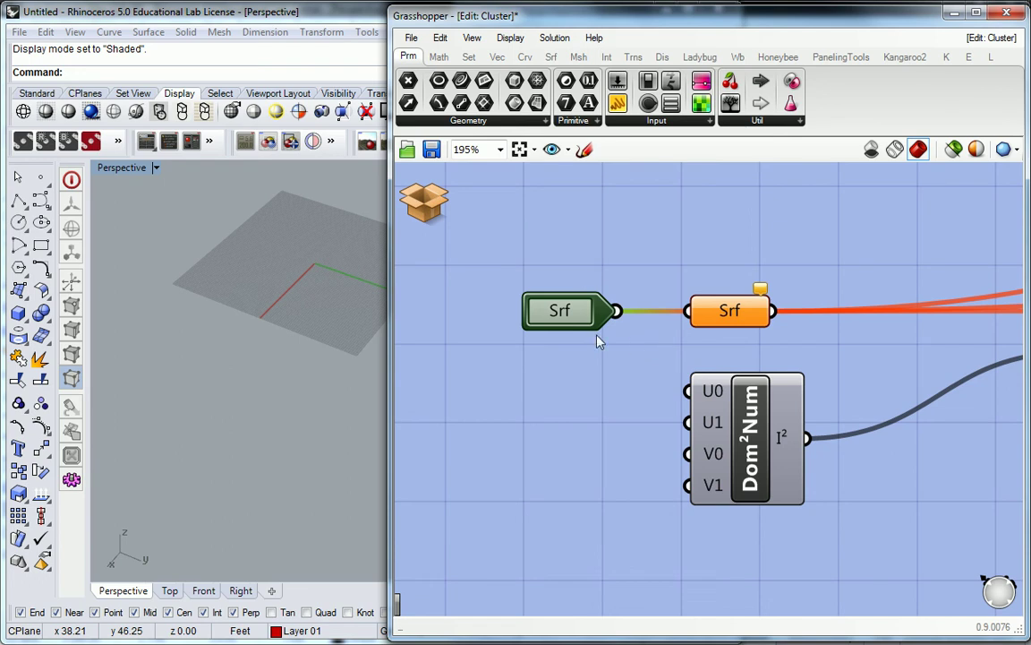
Step: Give the cluster input name Srf, nickname Surface, and description 'Quadrilateral surfaces only.'
{"action": "double_click", "coordinate": [560, 321]}
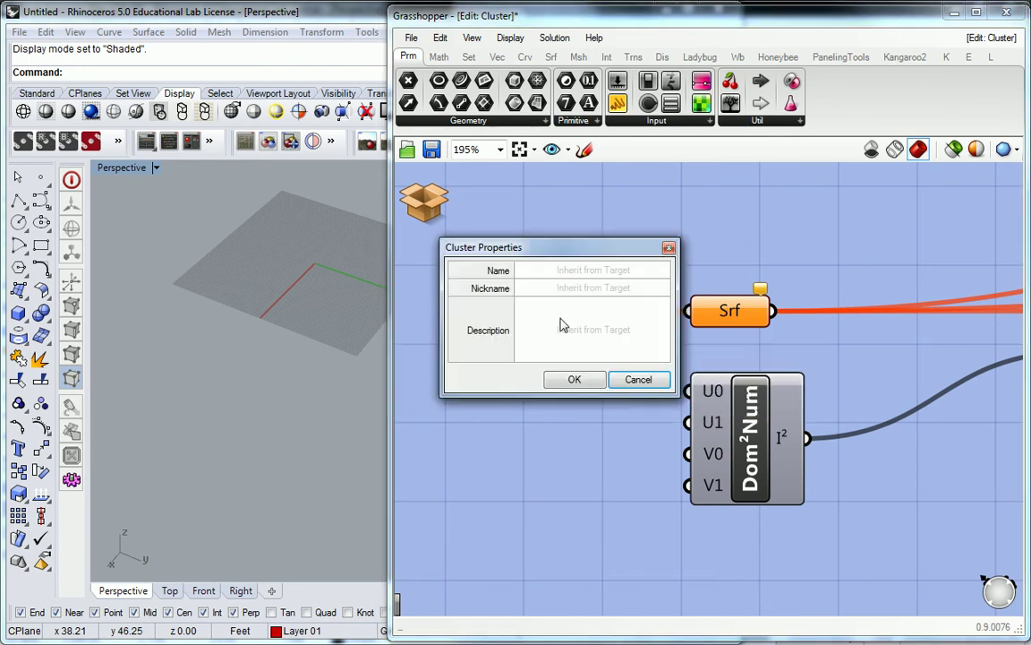
{"action": "left_click", "coordinate": [592, 270]}
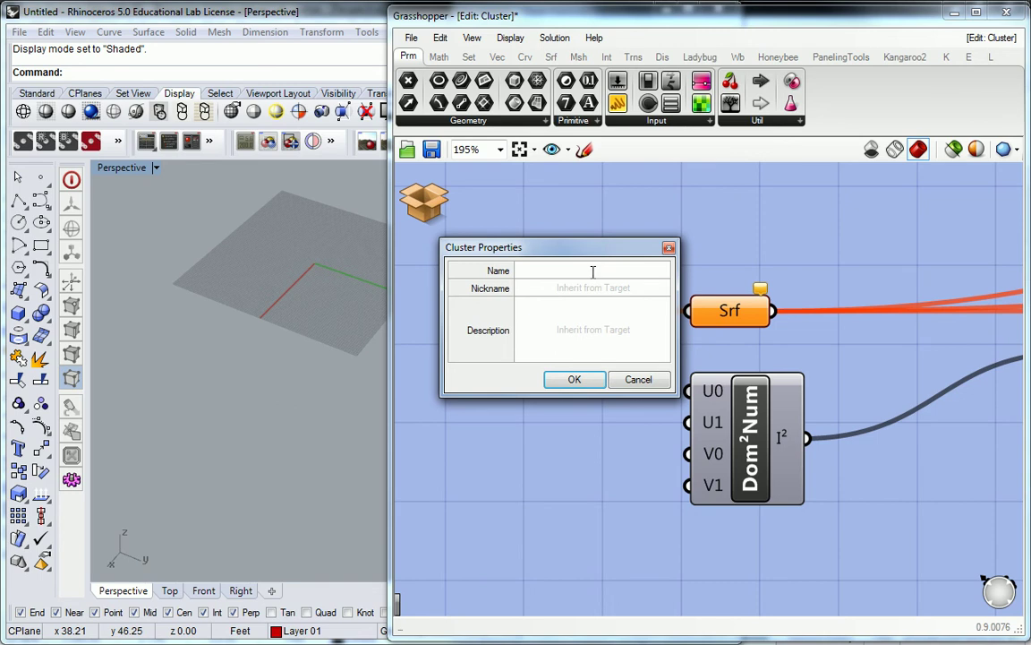
{"action": "type", "text": "Srf"}
{"action": "left_click", "coordinate": [592, 288]}
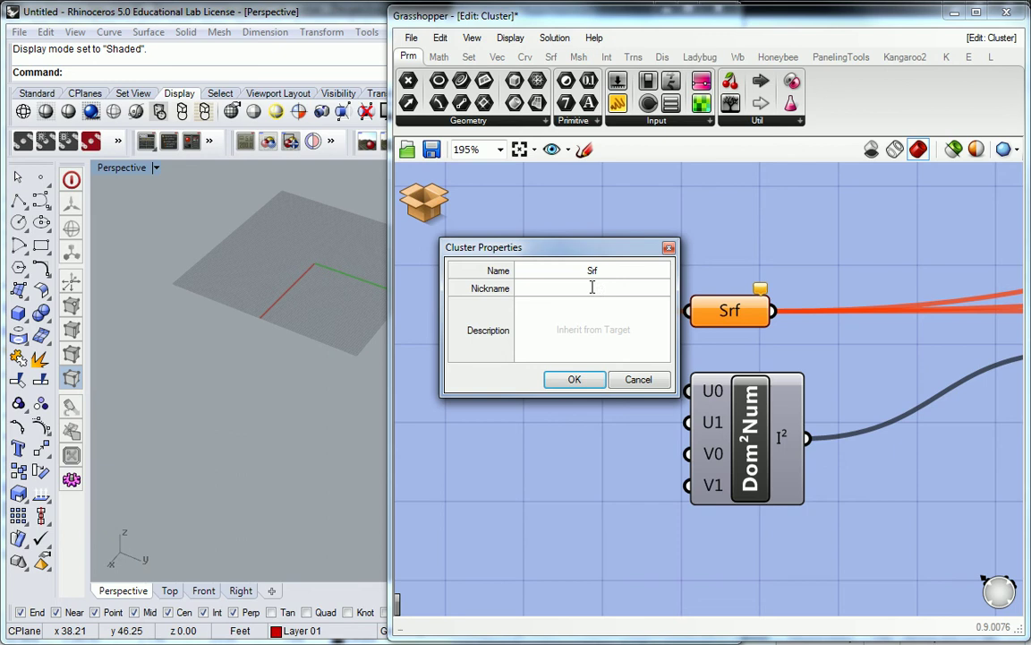
{"action": "type", "text": "Surface"}
{"action": "left_click", "coordinate": [593, 332]}
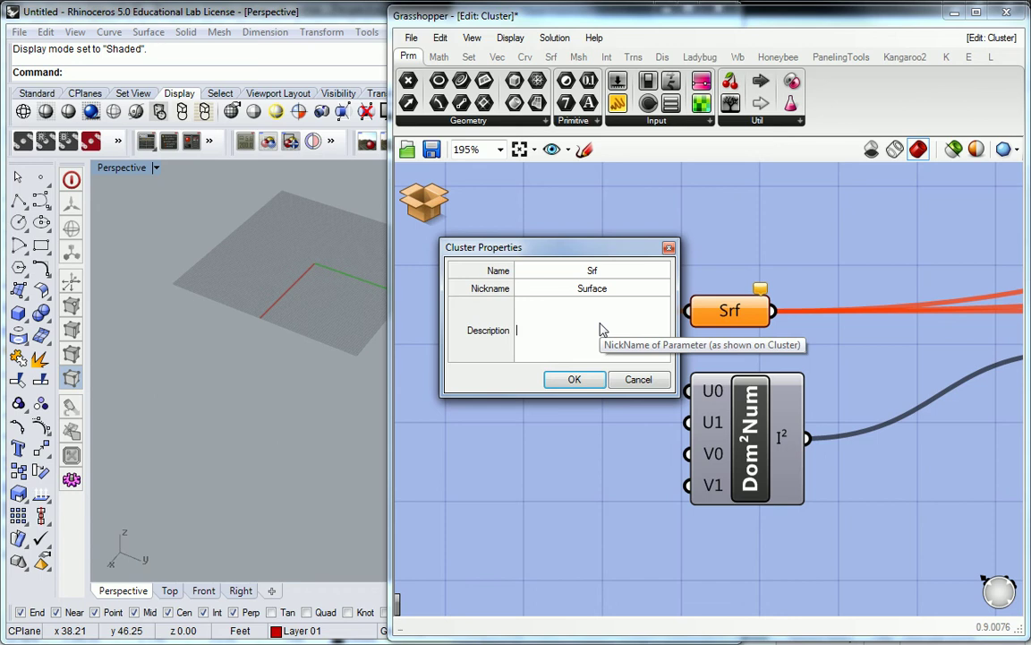
{"action": "type", "text": "Quardilate"}
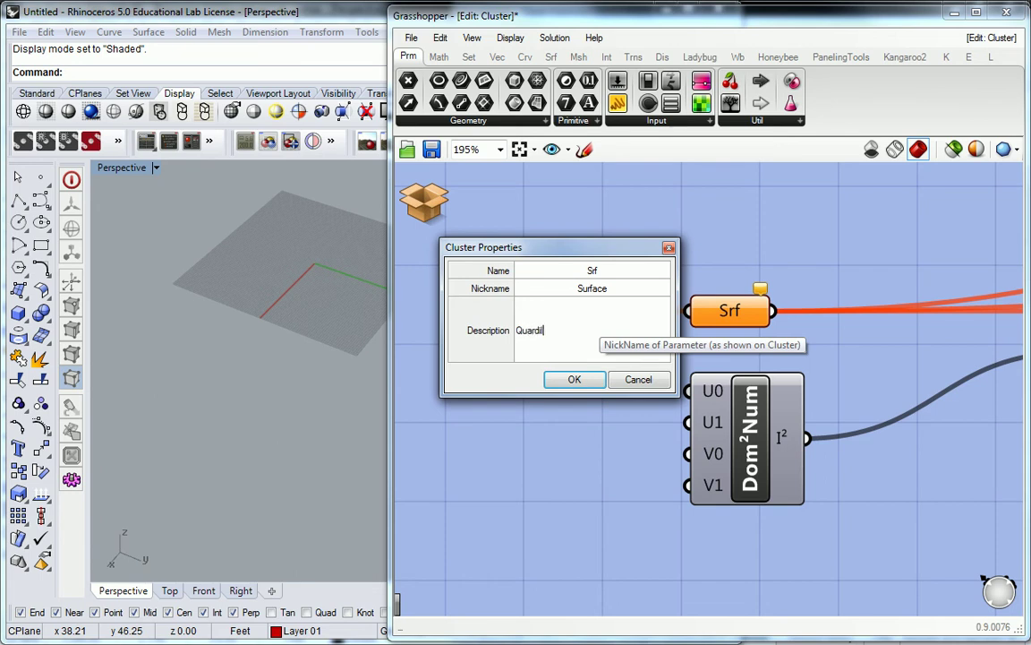
{"action": "key", "text": "BackSpace"}
{"action": "key", "text": "BackSpace"}
{"action": "key", "text": "BackSpace"}
{"action": "type", "text": "adrilateral surface"}
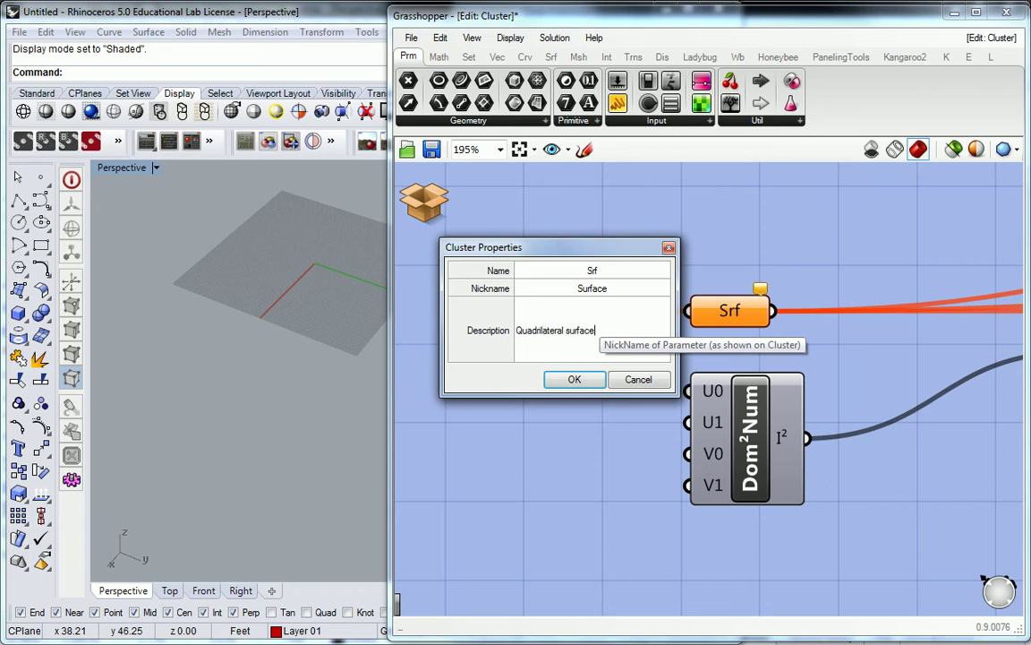
{"action": "type", "text": "s only."}
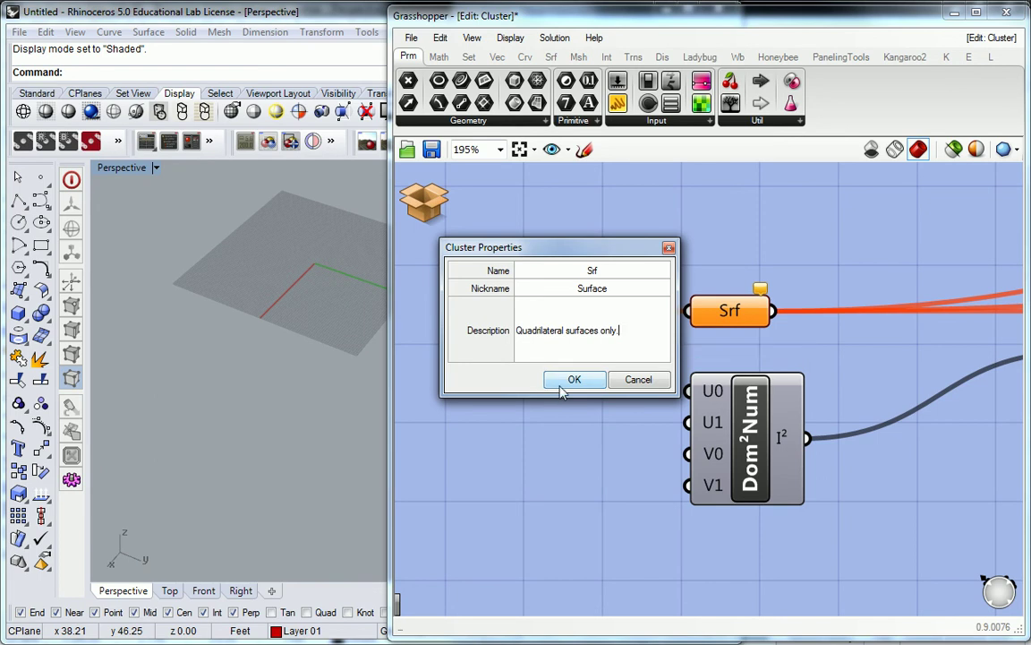
{"action": "left_click", "coordinate": [573, 380]}
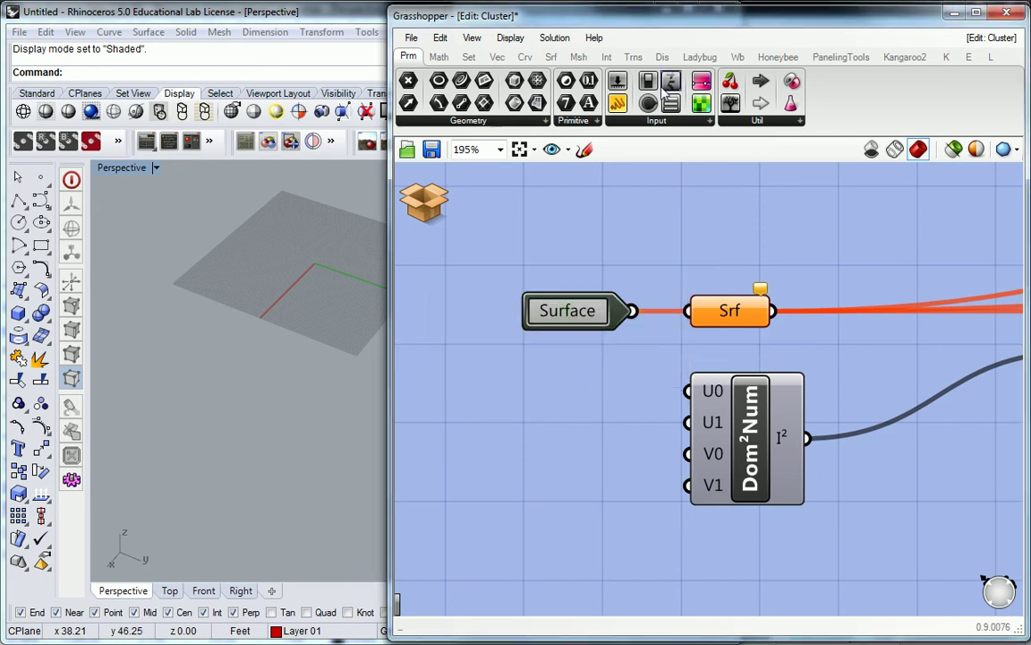
Step: Place four Cluster Inputs and wire them to Dom²Num's U0, U1, V0 and V1
{"action": "left_click", "coordinate": [743, 120]}
{"action": "left_click", "coordinate": [773, 313]}
{"action": "left_click", "coordinate": [591, 394]}
{"action": "left_click_drag", "start_coordinate": [584, 392], "coordinate": [557, 526], "text": "alt"}
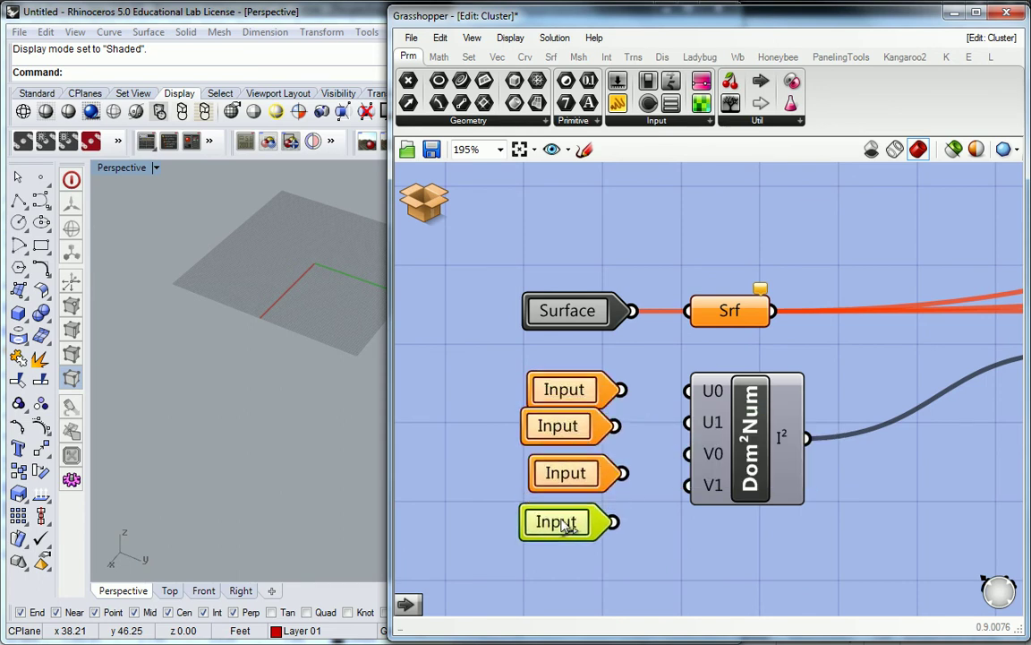
{"action": "left_click_drag", "start_coordinate": [564, 392], "coordinate": [688, 391]}
{"action": "left_click_drag", "start_coordinate": [616, 426], "coordinate": [687, 423]}
{"action": "left_click_drag", "start_coordinate": [623, 473], "coordinate": [689, 453]}
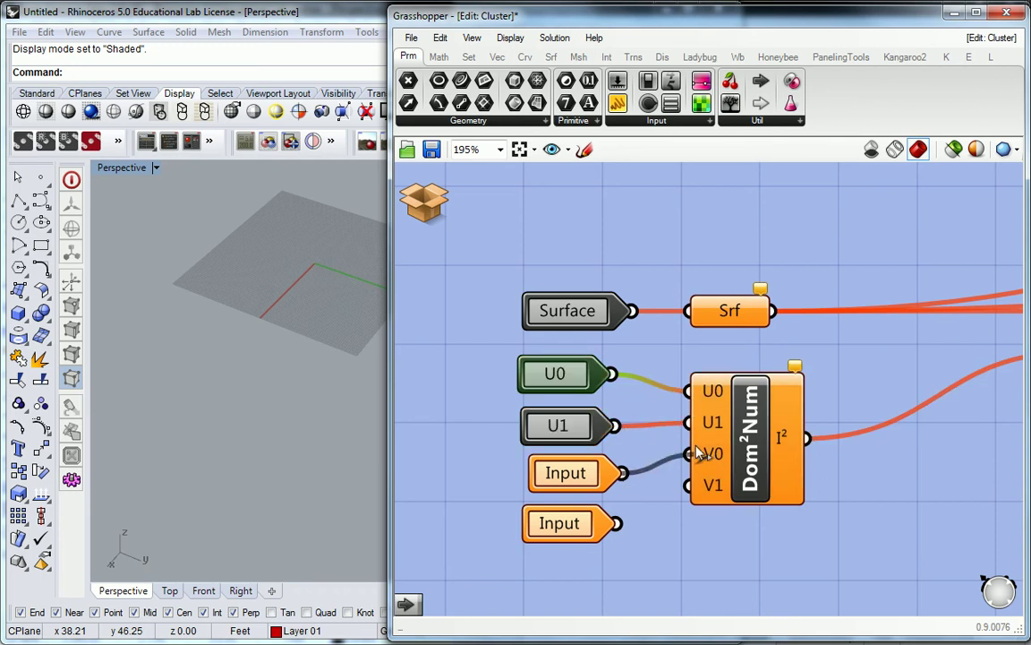
{"action": "left_click_drag", "start_coordinate": [616, 523], "coordinate": [691, 488]}
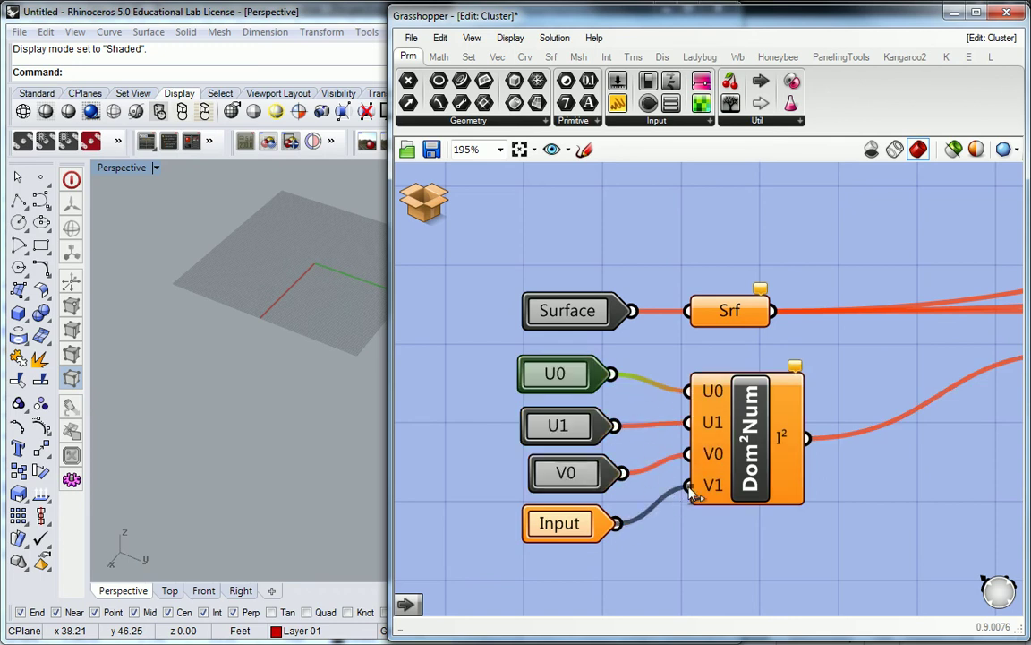
Step: Set the U0 input to name U Min, nickname U Minimum, description 0.00 < 1.00
{"action": "double_click", "coordinate": [557, 375]}
{"action": "left_click", "coordinate": [596, 324]}
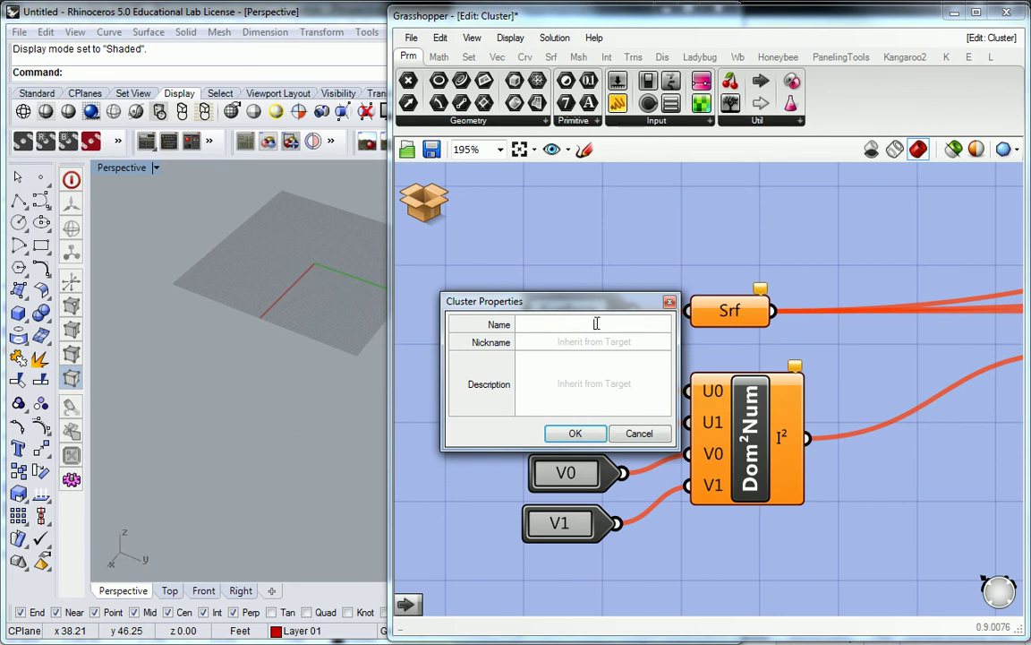
{"action": "type", "text": "U Min"}
{"action": "left_click", "coordinate": [606, 341]}
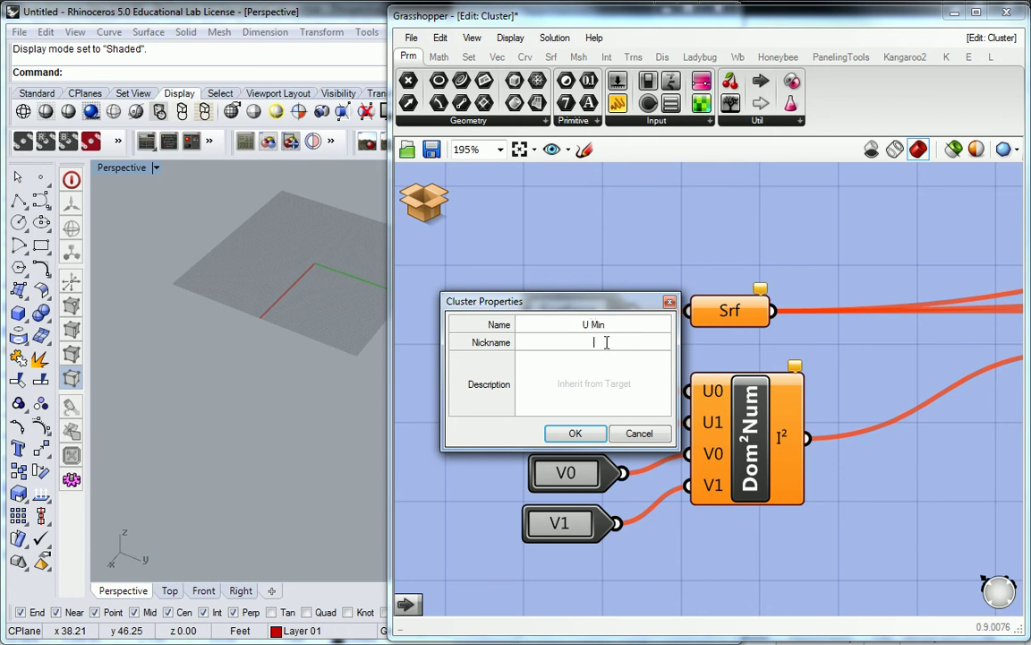
{"action": "type", "text": "U Minimum"}
{"action": "left_click", "coordinate": [605, 376]}
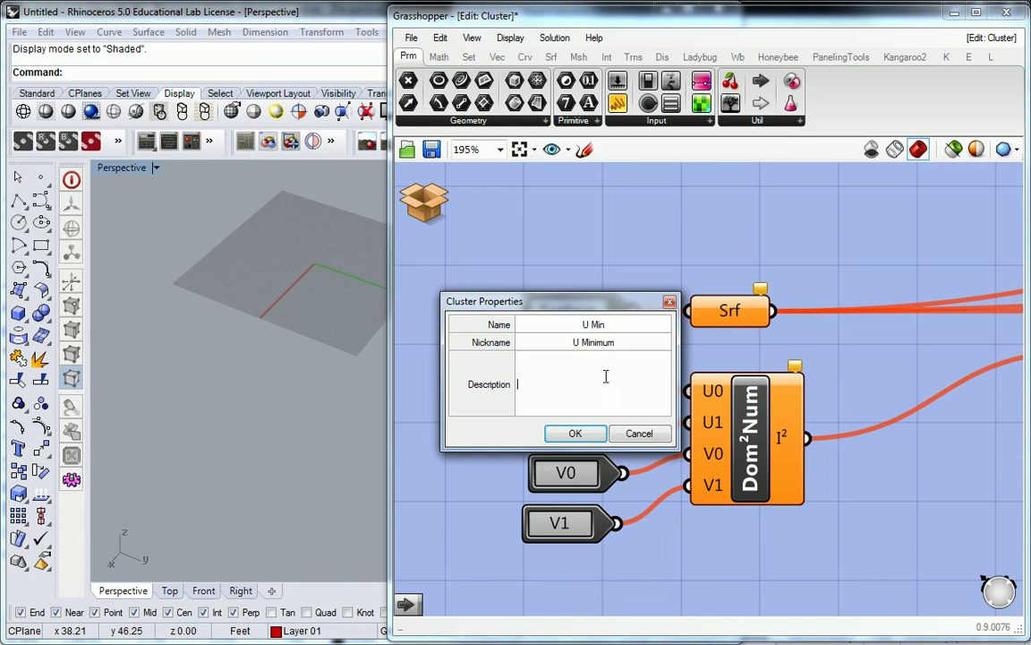
{"action": "type", "text": "0.00 < 1.00"}
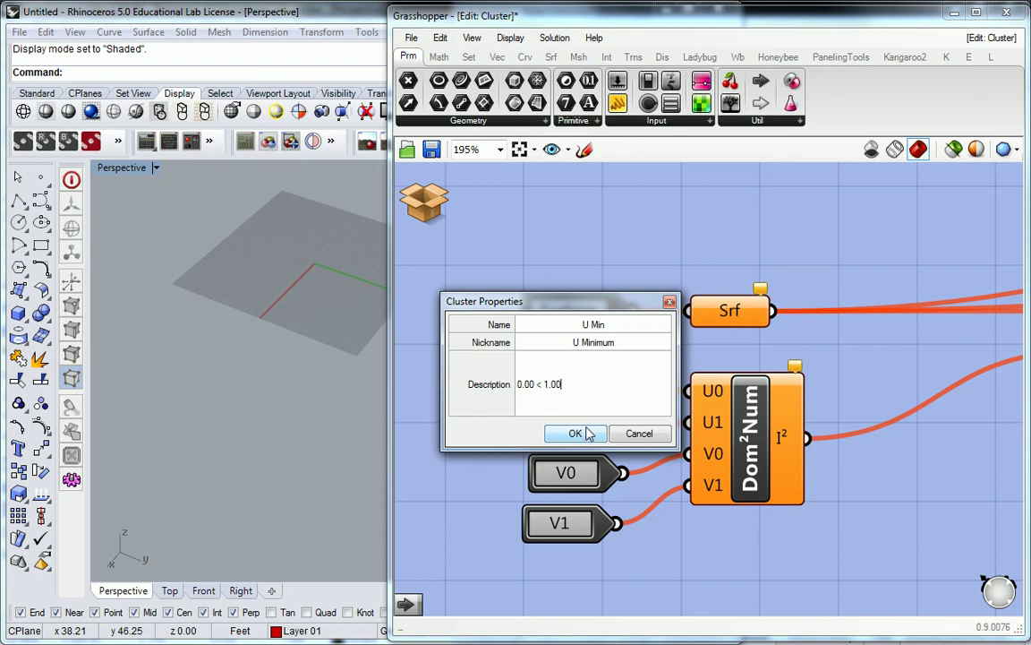
{"action": "left_click_drag", "start_coordinate": [563, 385], "coordinate": [509, 386]}
{"action": "key", "text": "ctrl+c"}
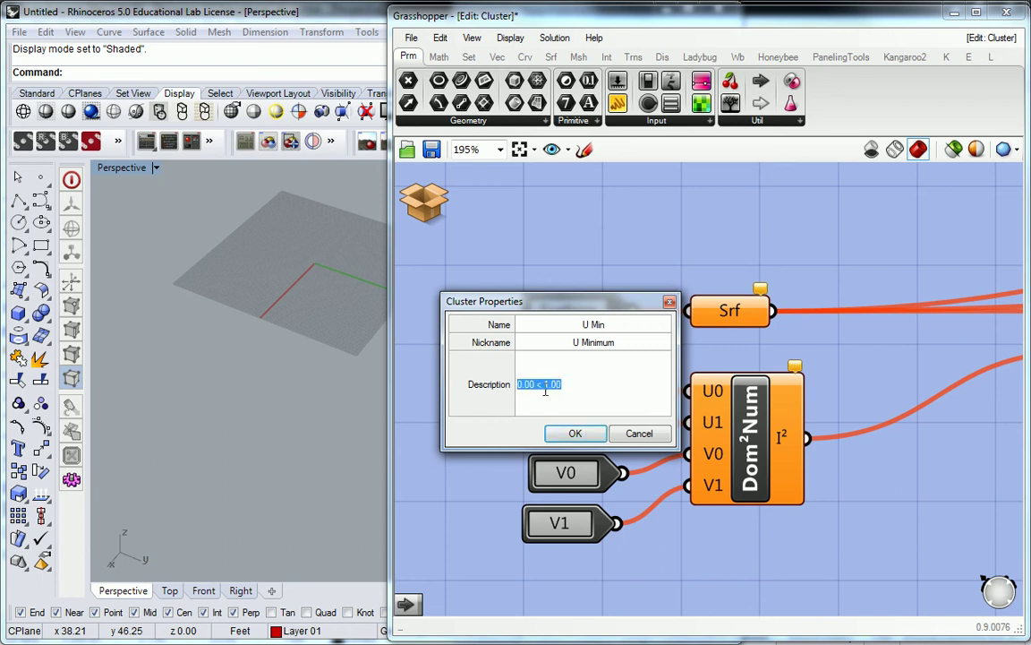
{"action": "left_click", "coordinate": [576, 433]}
Step: Set the U1 input to name U Max, nickname U Maximum, description 0.00 < 1.00
{"action": "double_click", "coordinate": [573, 418]}
{"action": "left_click", "coordinate": [591, 373]}
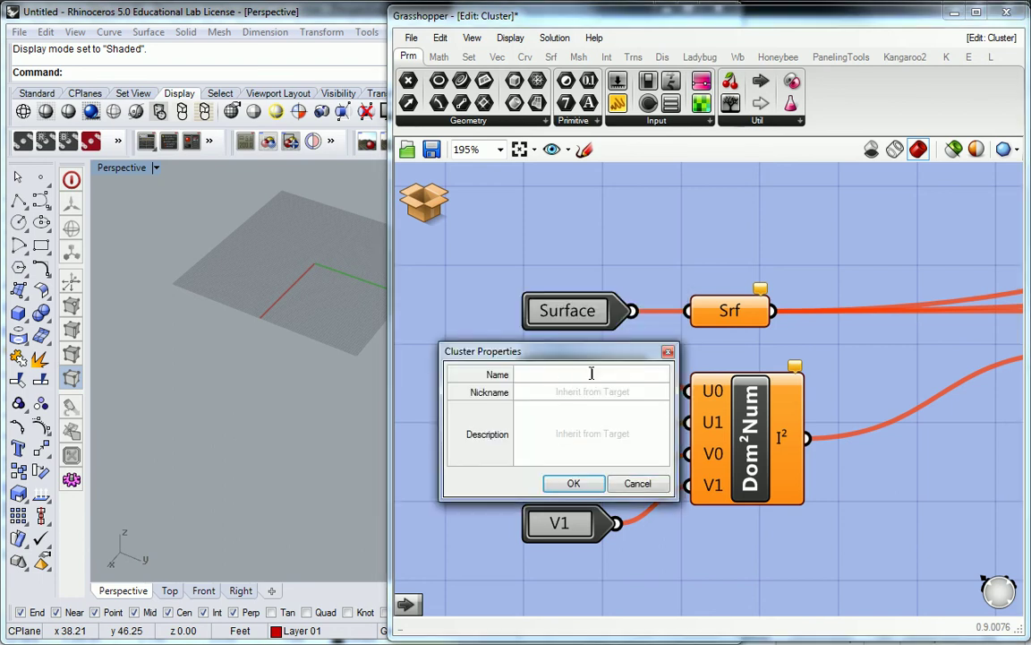
{"action": "type", "text": "U Max"}
{"action": "left_click", "coordinate": [604, 399]}
{"action": "type", "text": "U"}
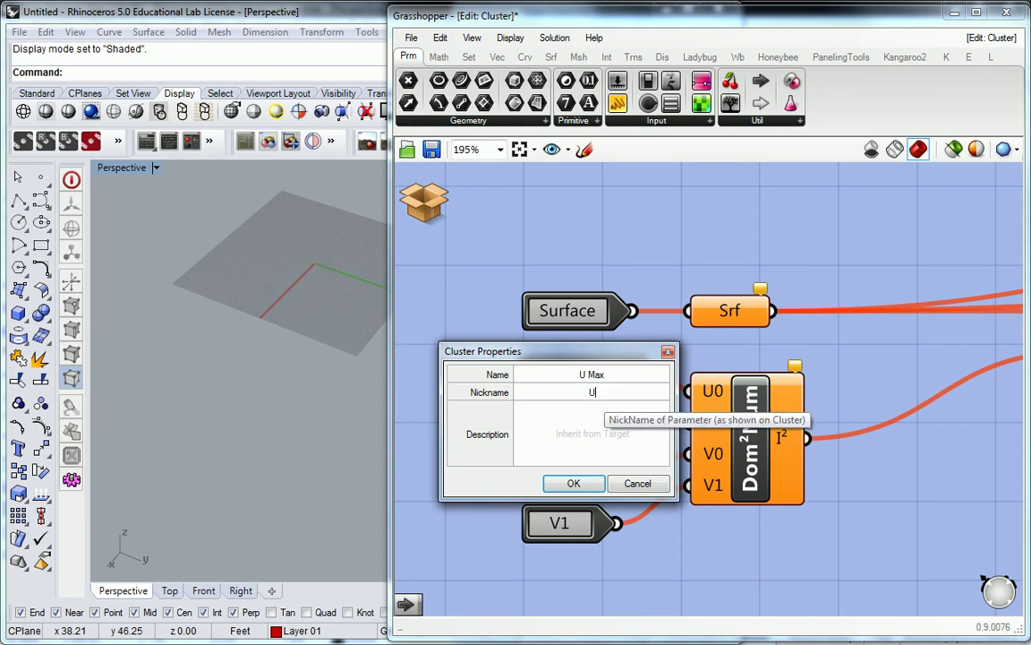
{"action": "type", "text": " Maximum"}
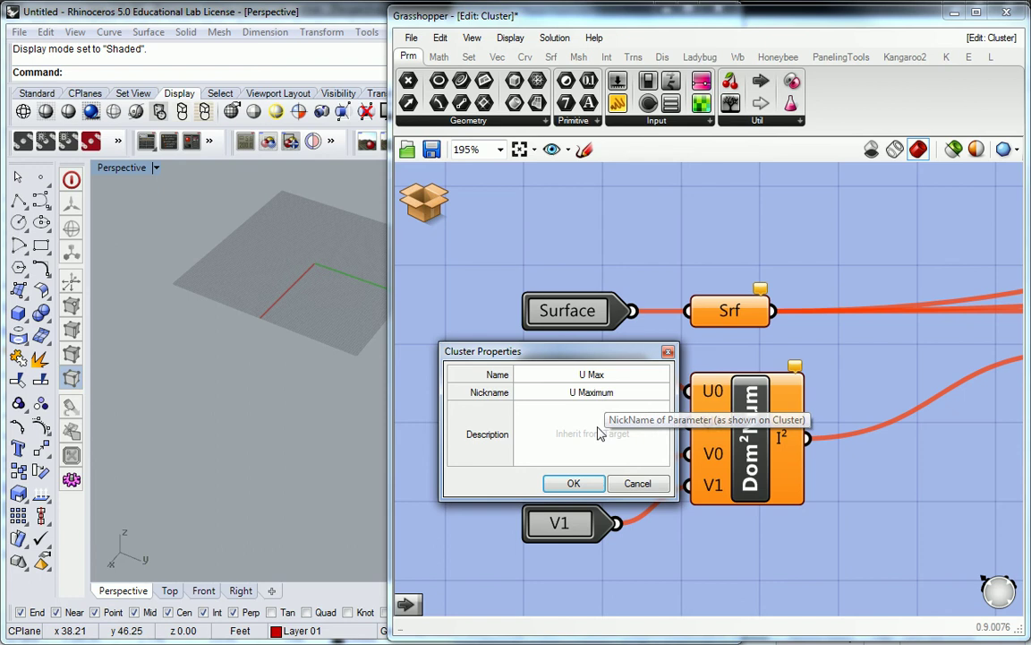
{"action": "left_click", "coordinate": [598, 430]}
{"action": "type", "text": "0.00 < 1.00"}
{"action": "left_click", "coordinate": [573, 483]}
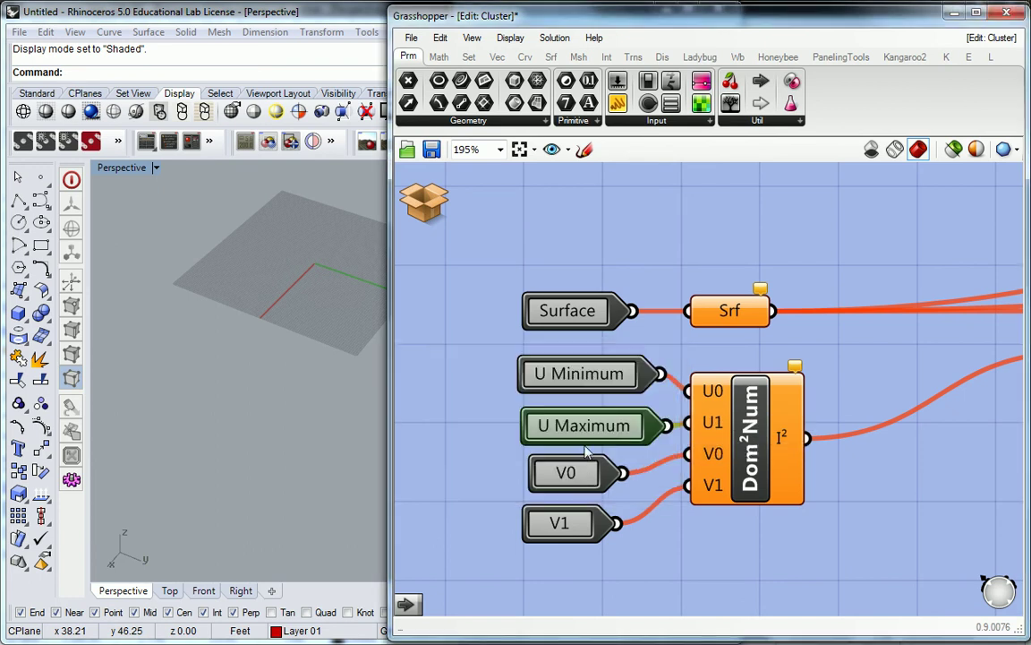
Step: Set the V0 input to name V Min, nickname V Minimum, description 0.00 < 1.00
{"action": "double_click", "coordinate": [573, 472]}
{"action": "left_click", "coordinate": [598, 422]}
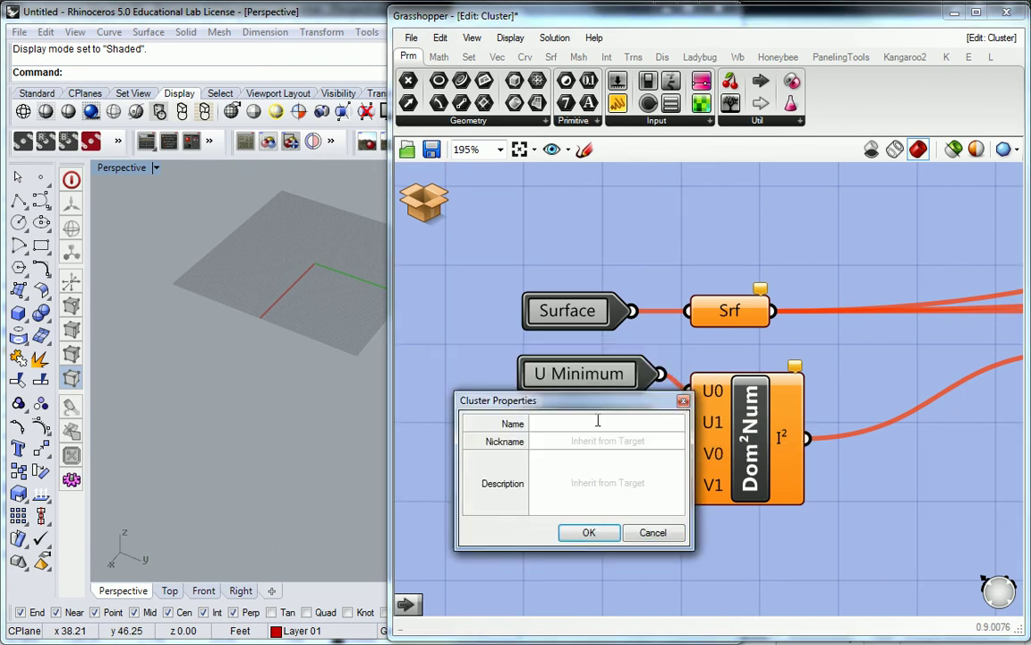
{"action": "type", "text": "V Min"}
{"action": "key", "text": "Tab"}
{"action": "type", "text": "V MAx"}
{"action": "key", "text": "BackSpace"}
{"action": "key", "text": "BackSpace"}
{"action": "type", "text": "axim"}
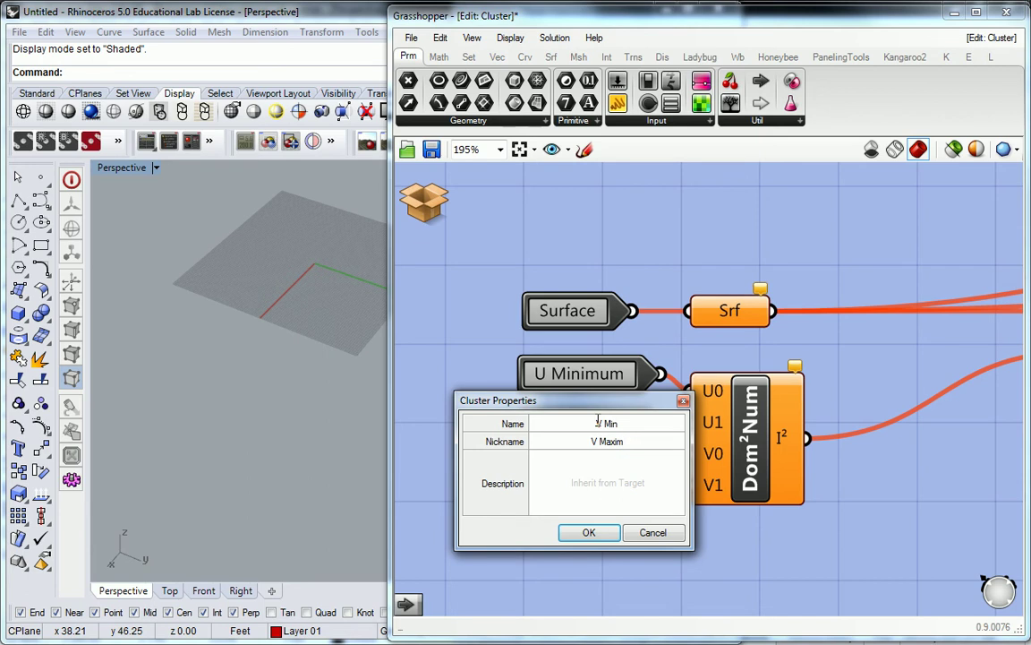
{"action": "key", "text": "BackSpace"}
{"action": "key", "text": "BackSpace"}
{"action": "key", "text": "BackSpace"}
{"action": "key", "text": "BackSpace"}
{"action": "type", "text": "inimum"}
{"action": "left_click", "coordinate": [607, 488]}
{"action": "key", "text": "ctrl+v"}
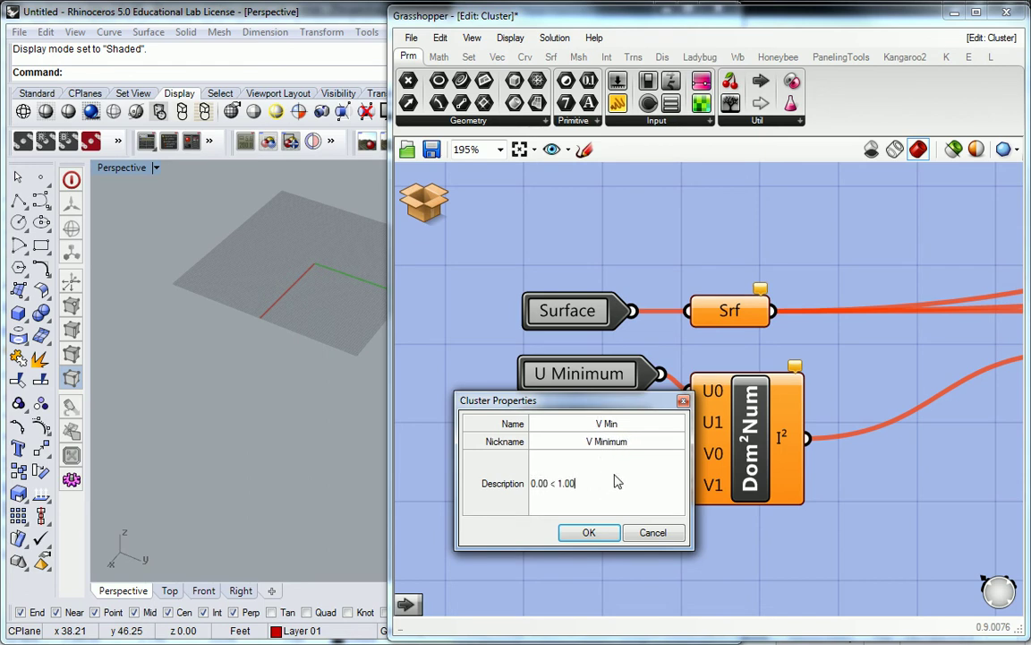
{"action": "left_click", "coordinate": [589, 532]}
Step: Set the V1 input to name V Max, nickname V Maximum, description 0.00 < 1.00
{"action": "double_click", "coordinate": [582, 514]}
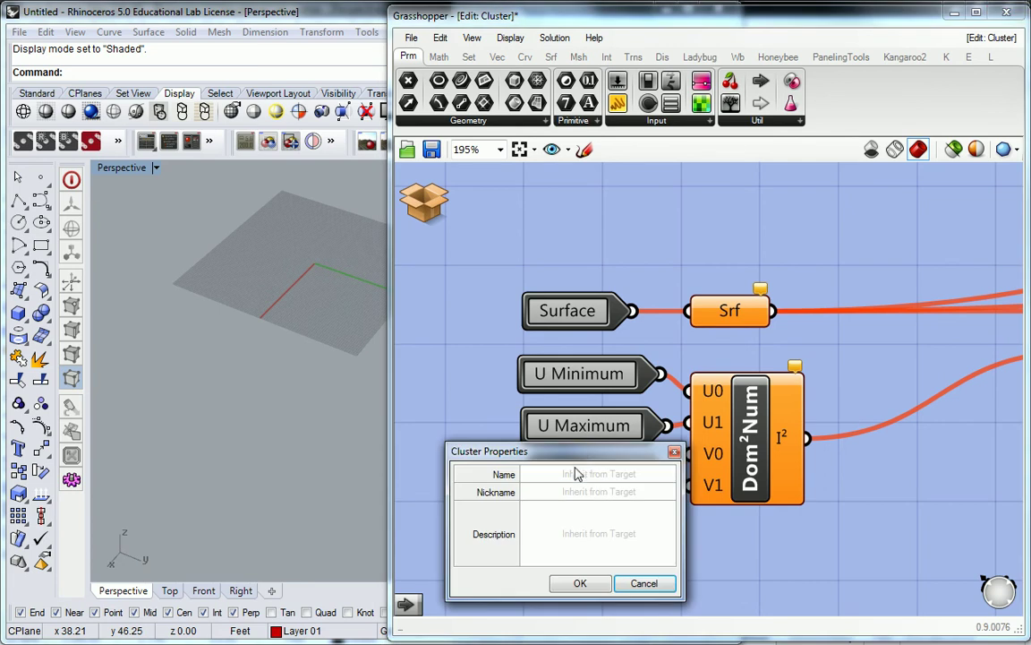
{"action": "left_click", "coordinate": [583, 474]}
{"action": "type", "text": "V Max"}
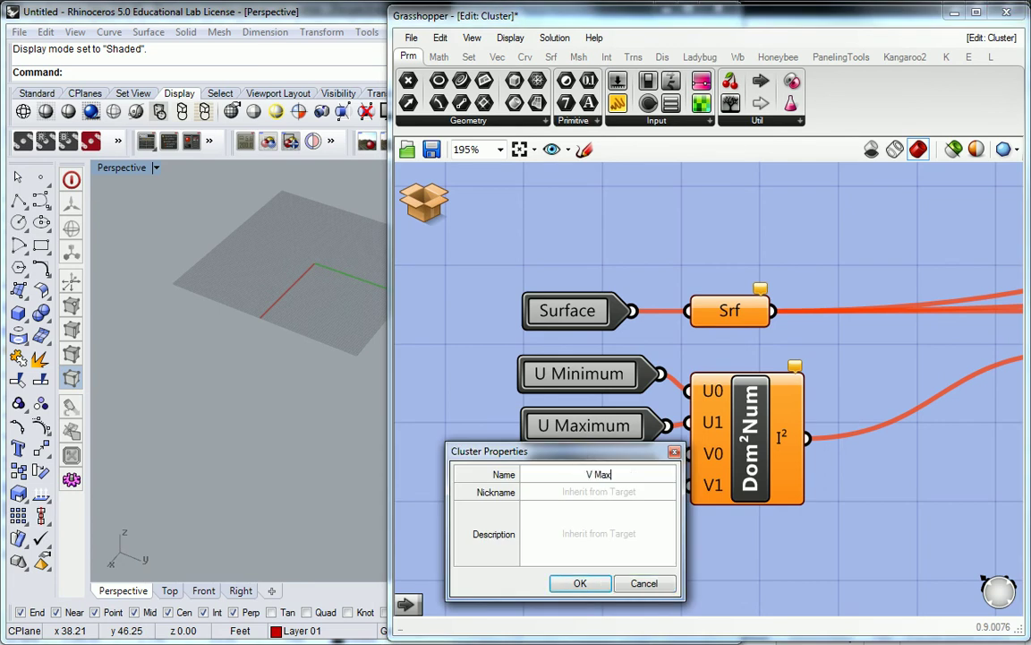
{"action": "key", "text": "Tab"}
{"action": "type", "text": "V Maximum"}
{"action": "key", "text": "Tab"}
{"action": "type", "text": "0.00 < 1.00"}
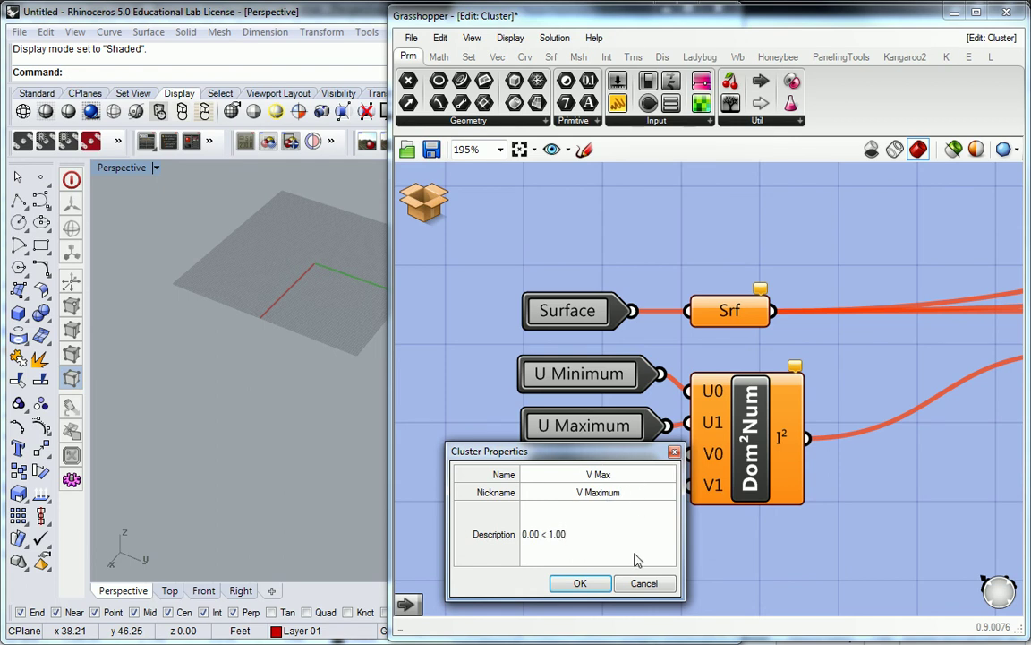
{"action": "left_click", "coordinate": [598, 584]}
Step: Shift the five cluster inputs further left and bring Srf CP and EvalSrf into view
{"action": "scroll", "coordinate": [748, 361], "scroll_direction": "down", "scroll_amount": 3}
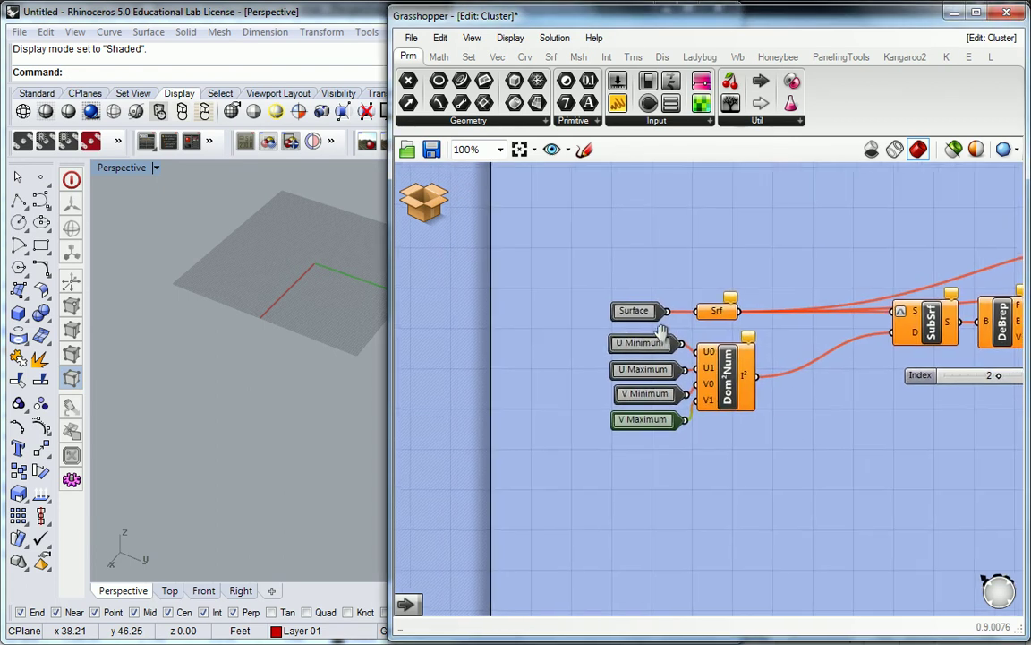
{"action": "left_click_drag", "start_coordinate": [552, 246], "coordinate": [593, 417]}
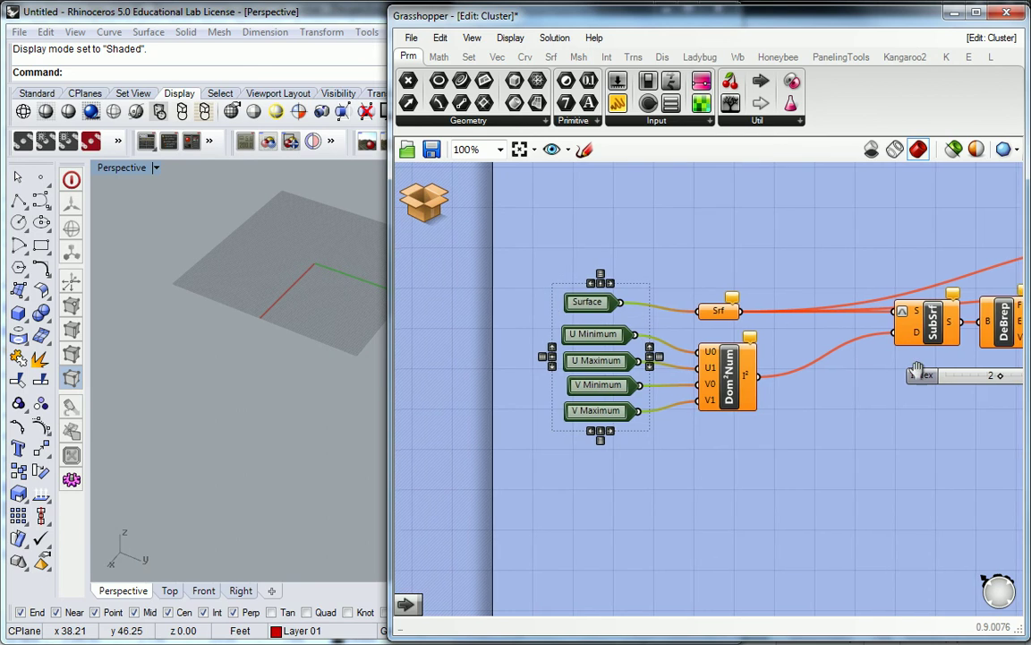
{"action": "right_click_drag", "start_coordinate": [806, 465], "coordinate": [649, 440]}
{"action": "left_click", "coordinate": [942, 338]}
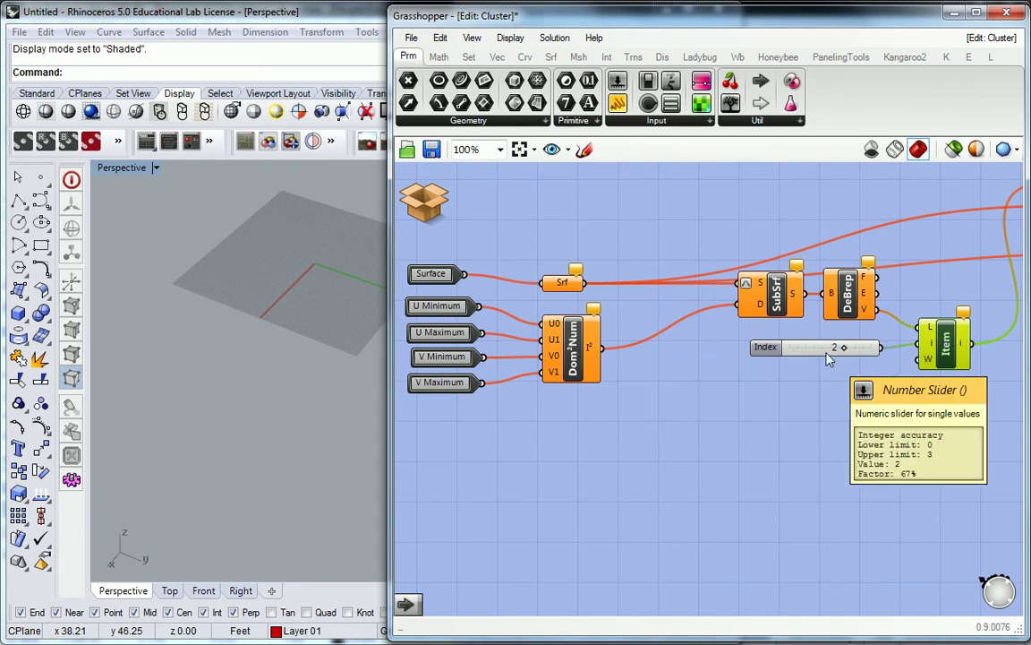
{"action": "right_click_drag", "start_coordinate": [828, 358], "coordinate": [658, 336]}
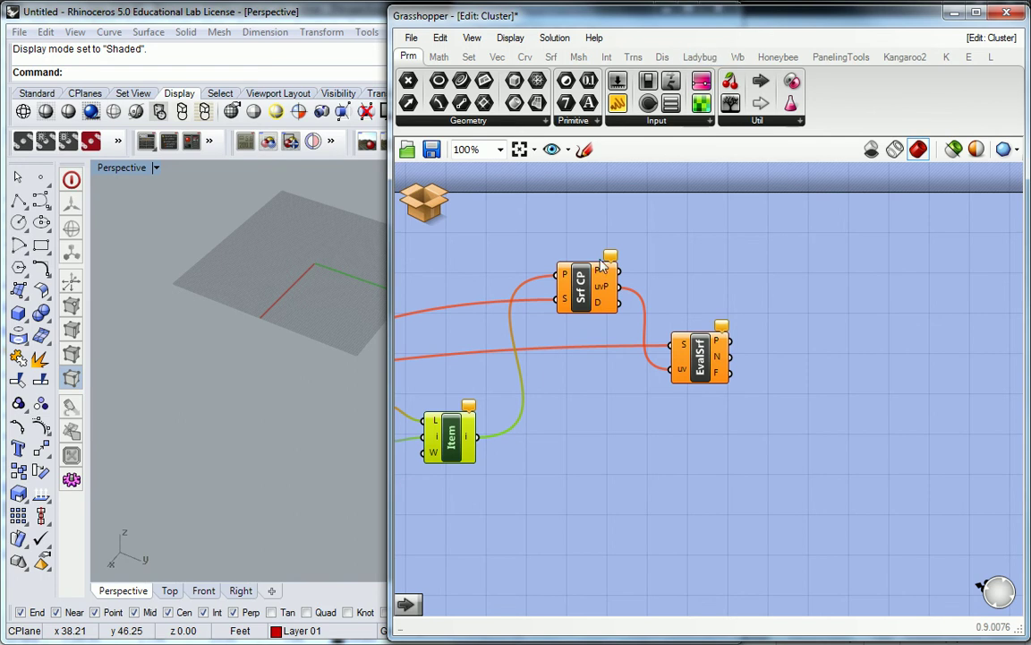
Step: Save & Close the cluster, deselect it, then double-click the Cluster component to edit inside again
{"action": "left_click", "coordinate": [425, 204]}
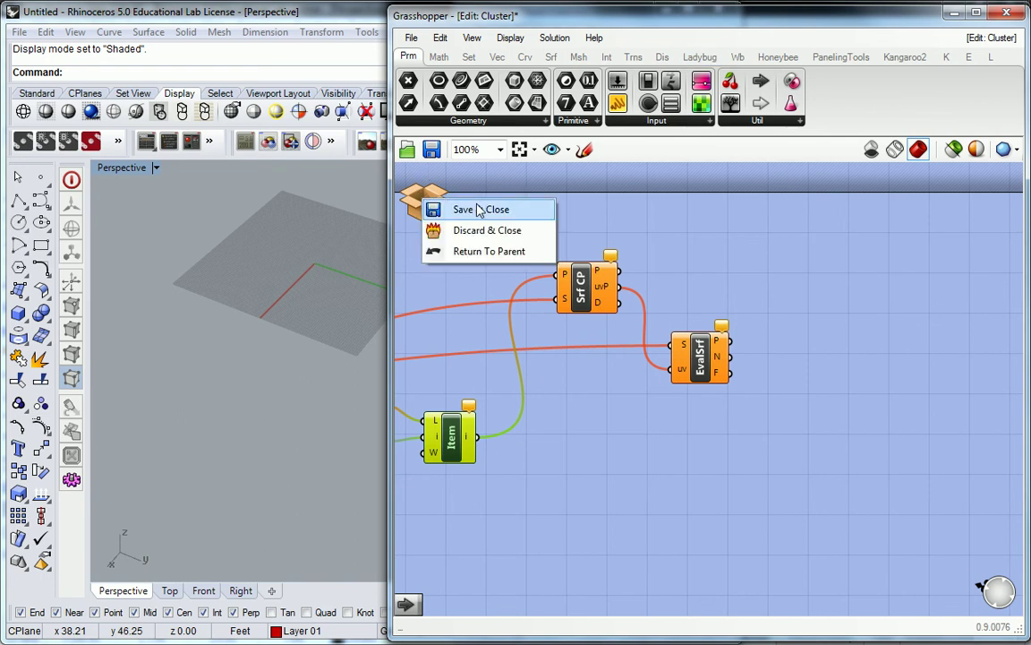
{"action": "left_click", "coordinate": [465, 206]}
{"action": "left_click", "coordinate": [823, 314]}
{"action": "scroll", "coordinate": [805, 331], "scroll_direction": "down", "scroll_amount": 2}
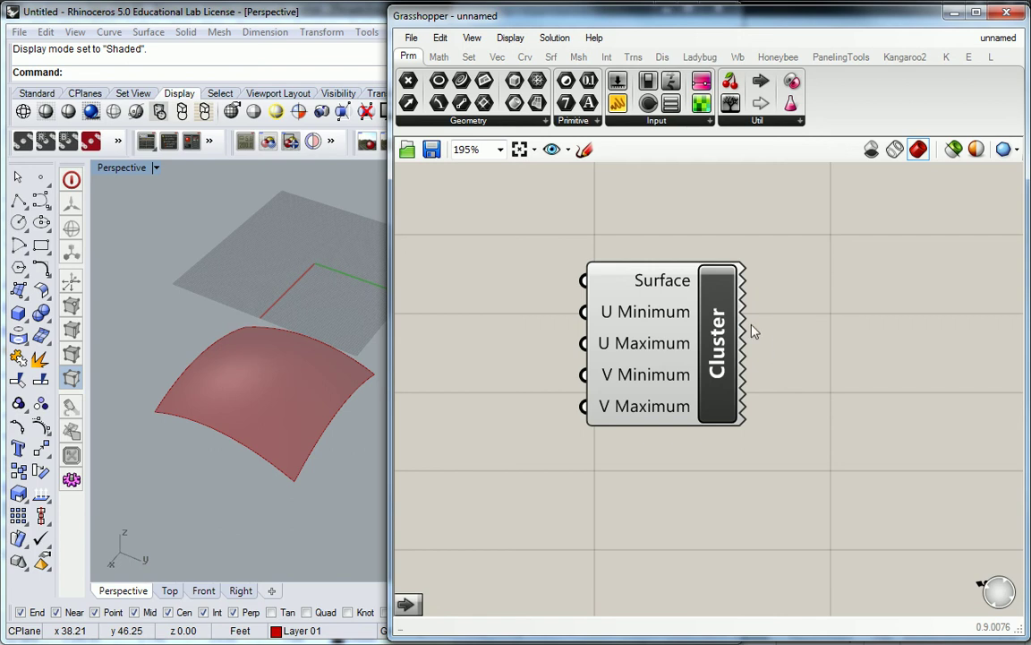
{"action": "double_click", "coordinate": [718, 309]}
{"action": "scroll", "coordinate": [708, 330], "scroll_direction": "down", "scroll_amount": 1}
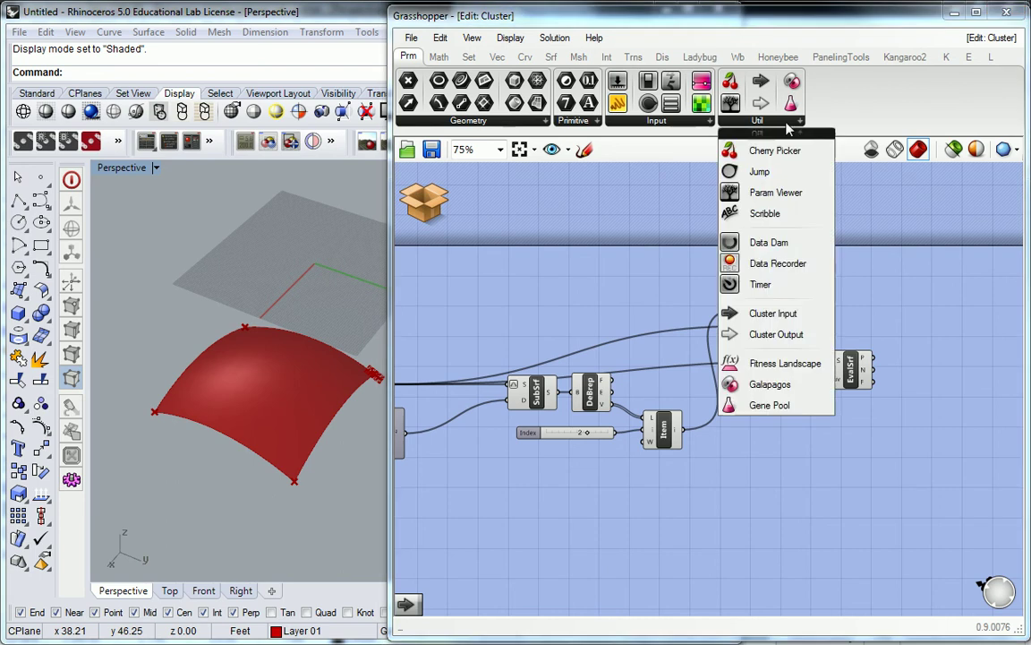
Step: Place a Cluster Output from Util and wire Item's result into it
{"action": "left_click", "coordinate": [734, 120]}
{"action": "left_click_drag", "start_coordinate": [736, 333], "coordinate": [795, 474]}
{"action": "left_click", "coordinate": [662, 430]}
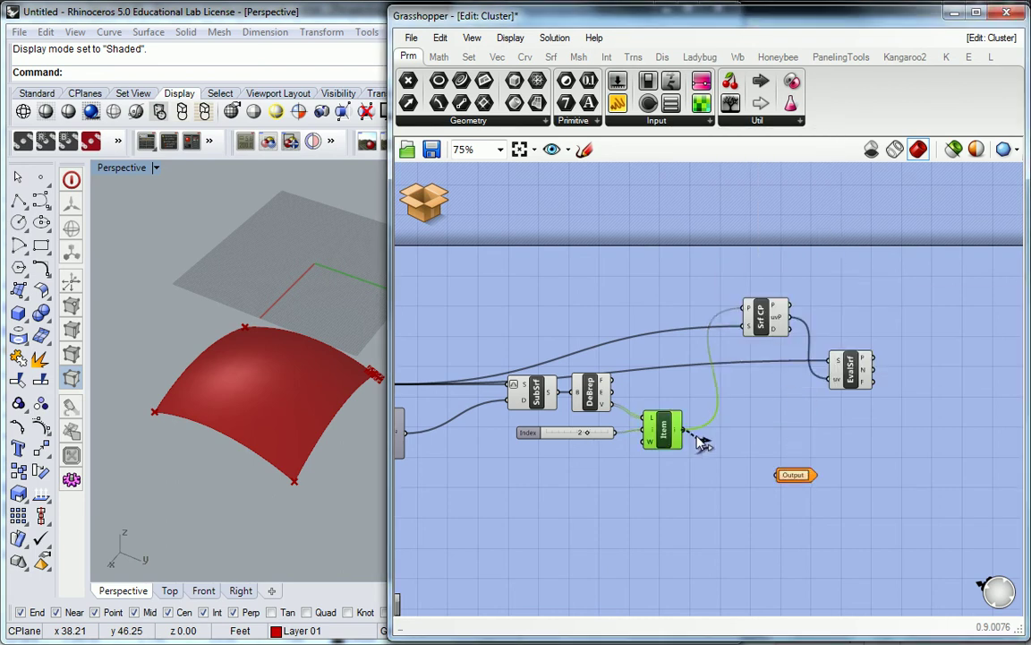
{"action": "left_click_drag", "start_coordinate": [684, 432], "coordinate": [779, 477]}
Step: Name the output 'N Point', nickname 'Normal Point', description 'Base point of normal location'
{"action": "mouse_move", "coordinate": [800, 480]}
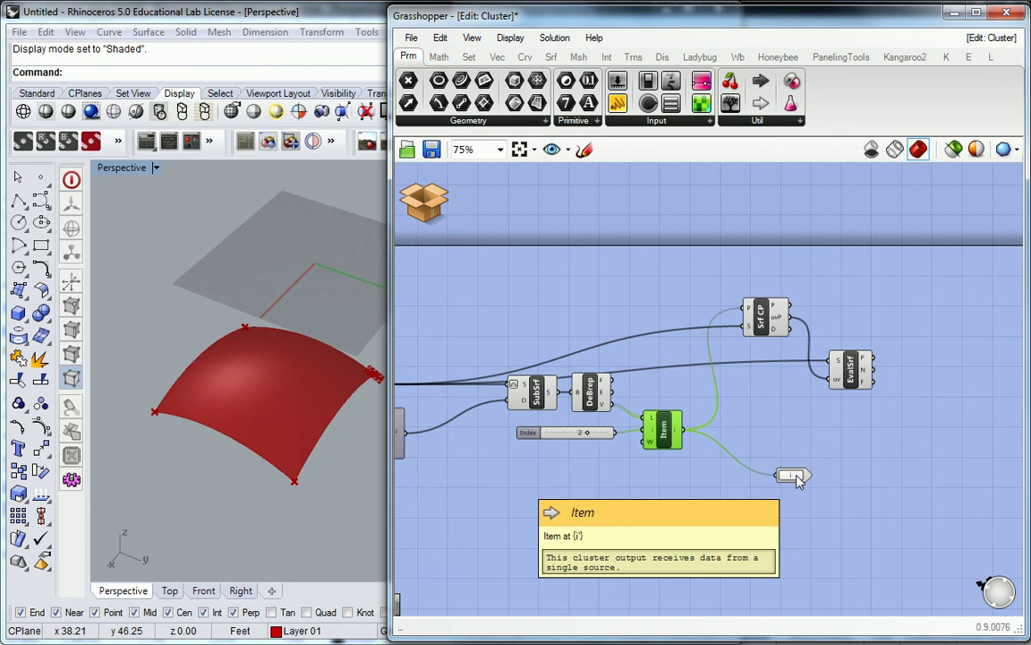
{"action": "double_click", "coordinate": [799, 480]}
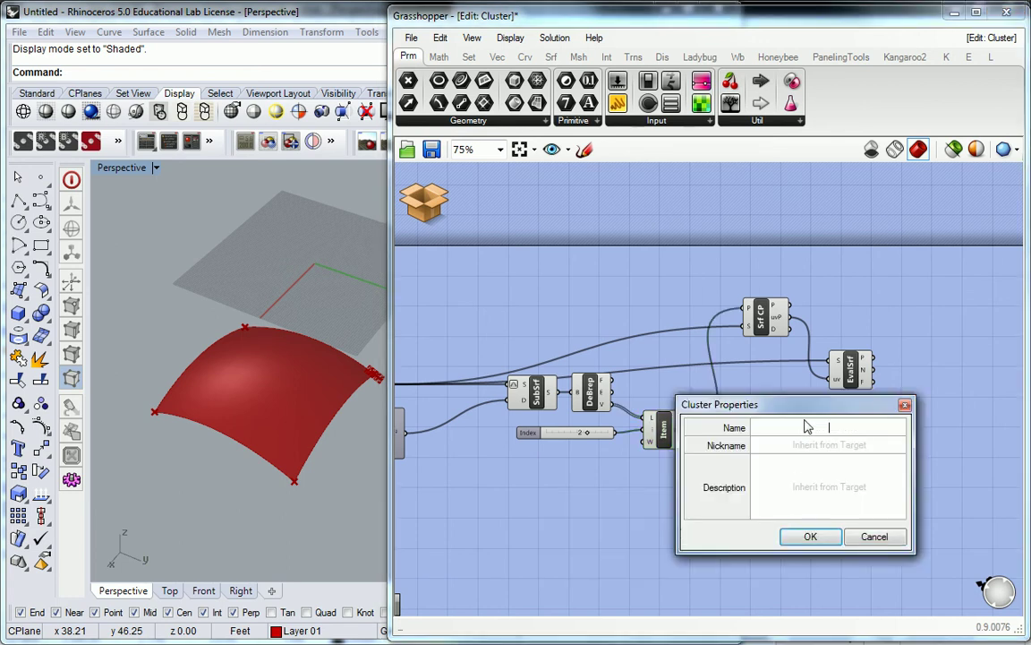
{"action": "type", "text": "N Poin"}
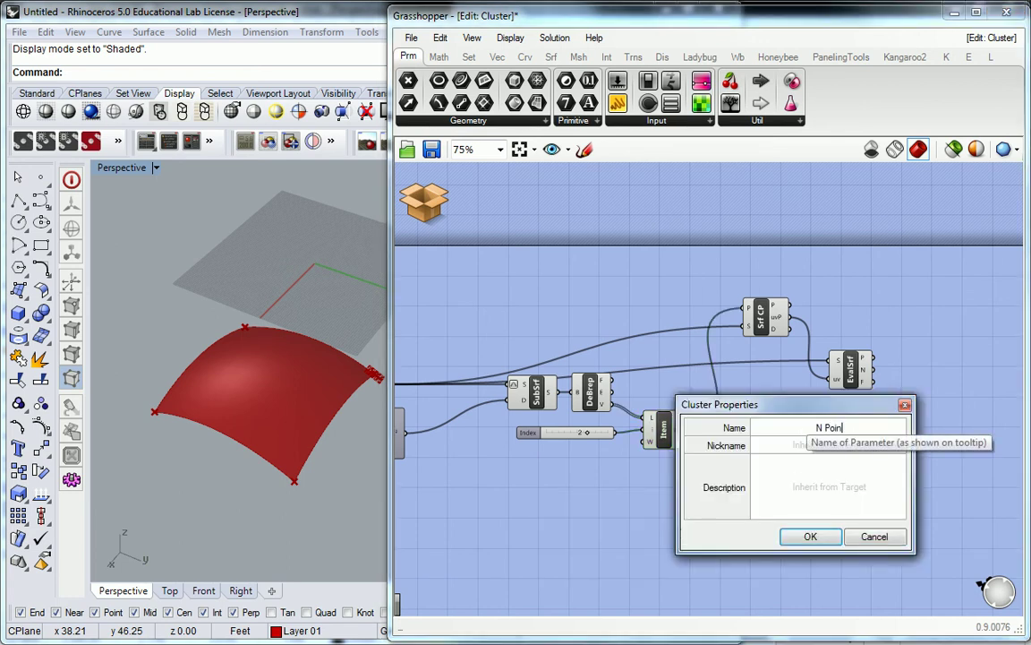
{"action": "type", "text": "t"}
{"action": "left_click", "coordinate": [841, 443]}
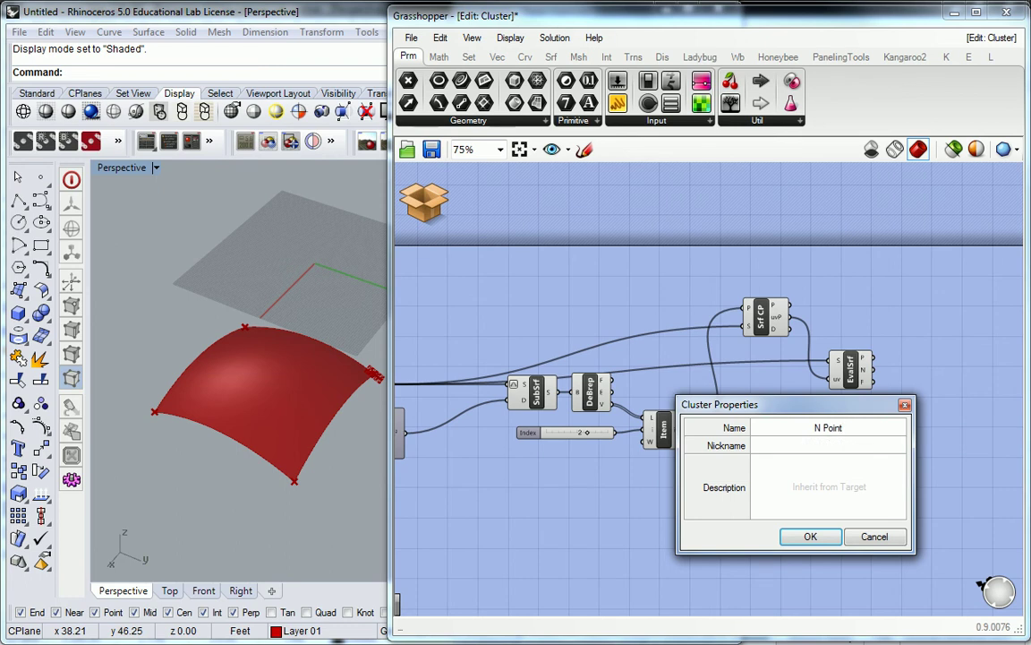
{"action": "type", "text": "B"}
{"action": "key", "text": "BackSpace"}
{"action": "type", "text": "Normal Point"}
{"action": "key", "text": "Tab"}
{"action": "type", "text": "Base "}
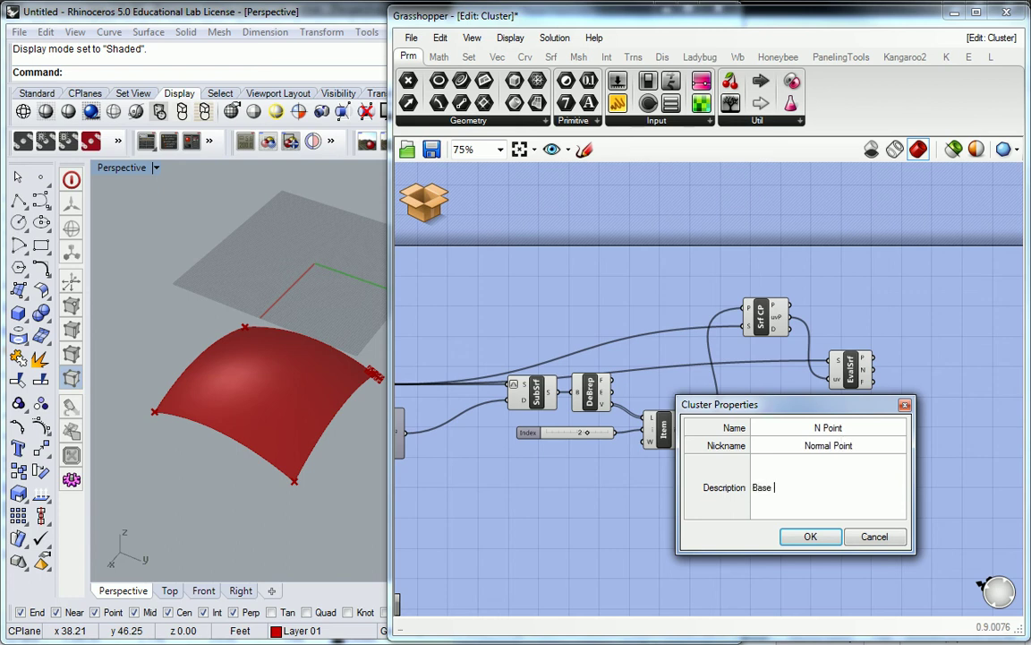
{"action": "type", "text": "point of normal location."}
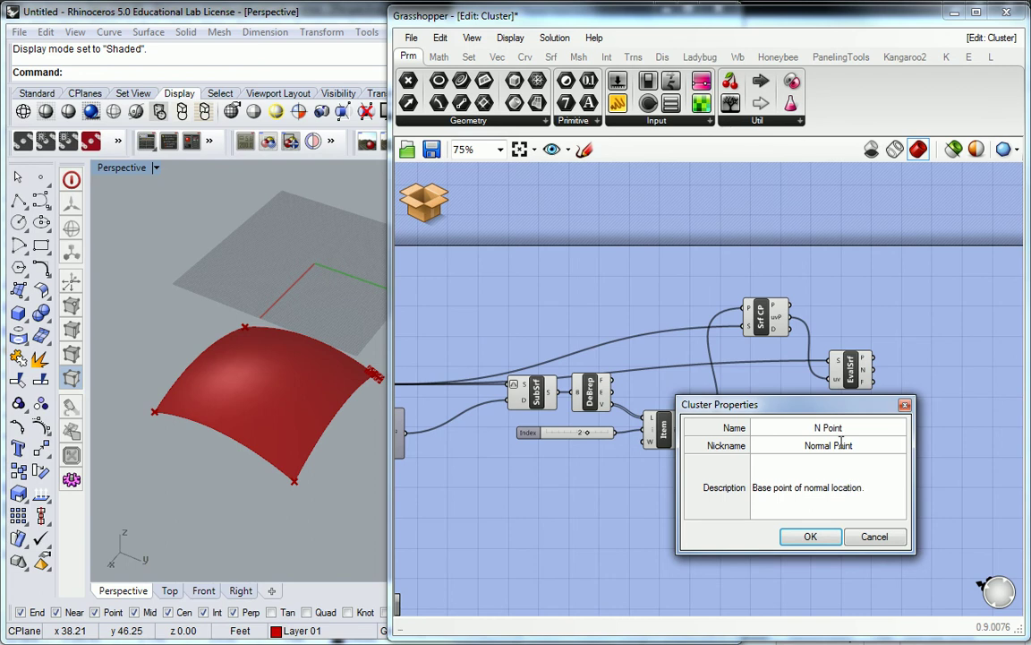
{"action": "key", "text": "Return"}
Step: Add another Cluster Output and wire EvalSrf's N vector into it
{"action": "scroll", "coordinate": [915, 376], "scroll_direction": "up", "scroll_amount": 3}
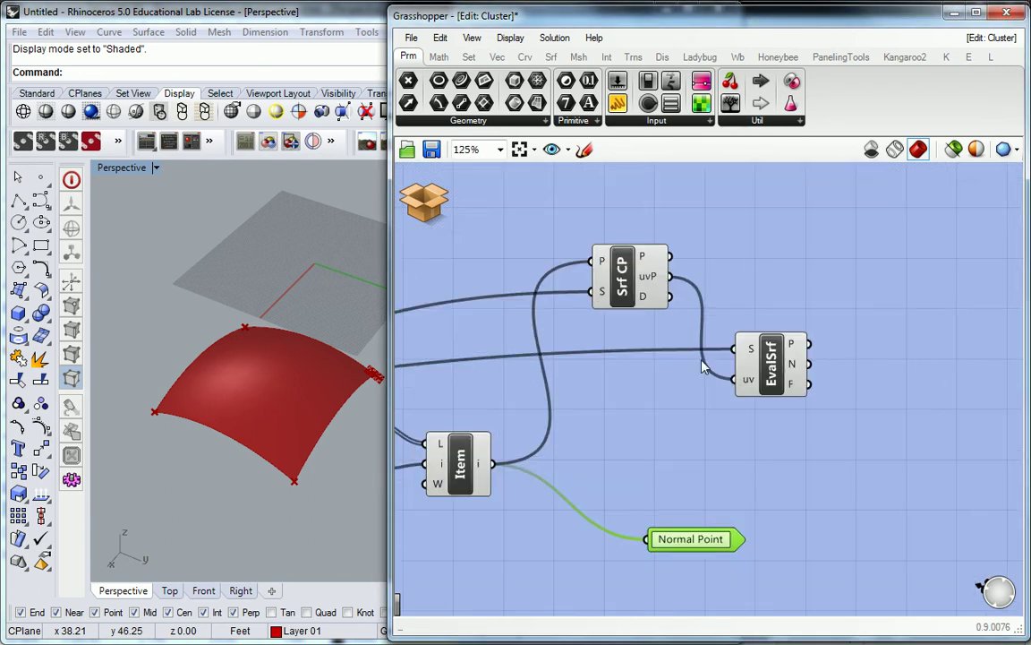
{"action": "right_click_drag", "start_coordinate": [934, 306], "coordinate": [835, 295]}
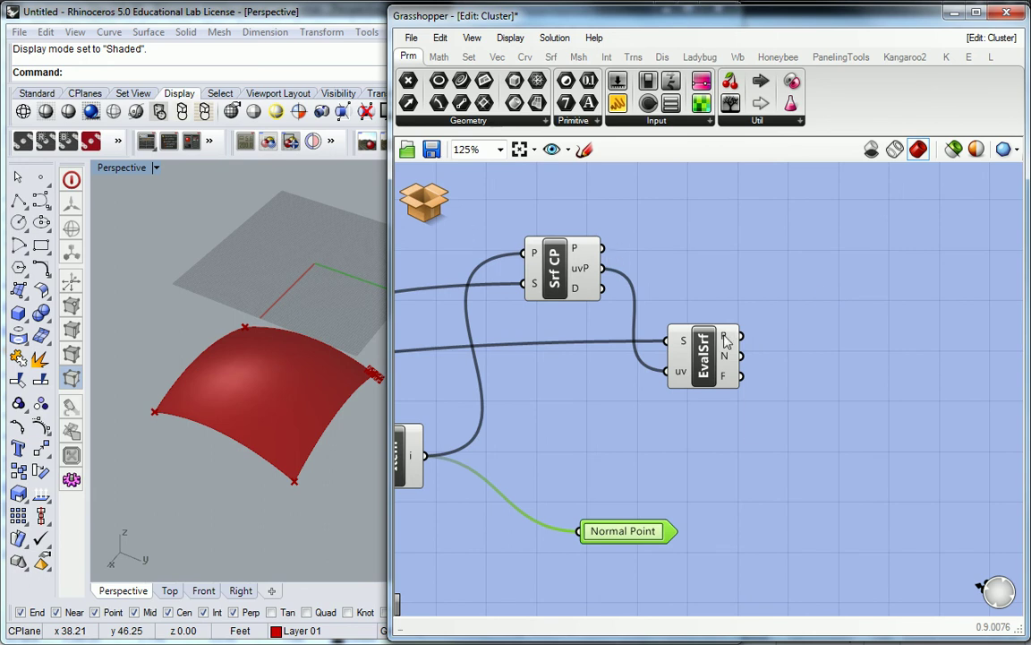
{"action": "left_click_drag", "start_coordinate": [768, 106], "coordinate": [806, 350]}
{"action": "left_click_drag", "start_coordinate": [741, 355], "coordinate": [775, 355]}
Step: Set the output's name 'N', nickname 'Normal', description 'Normal (Vector)'
{"action": "double_click", "coordinate": [799, 357]}
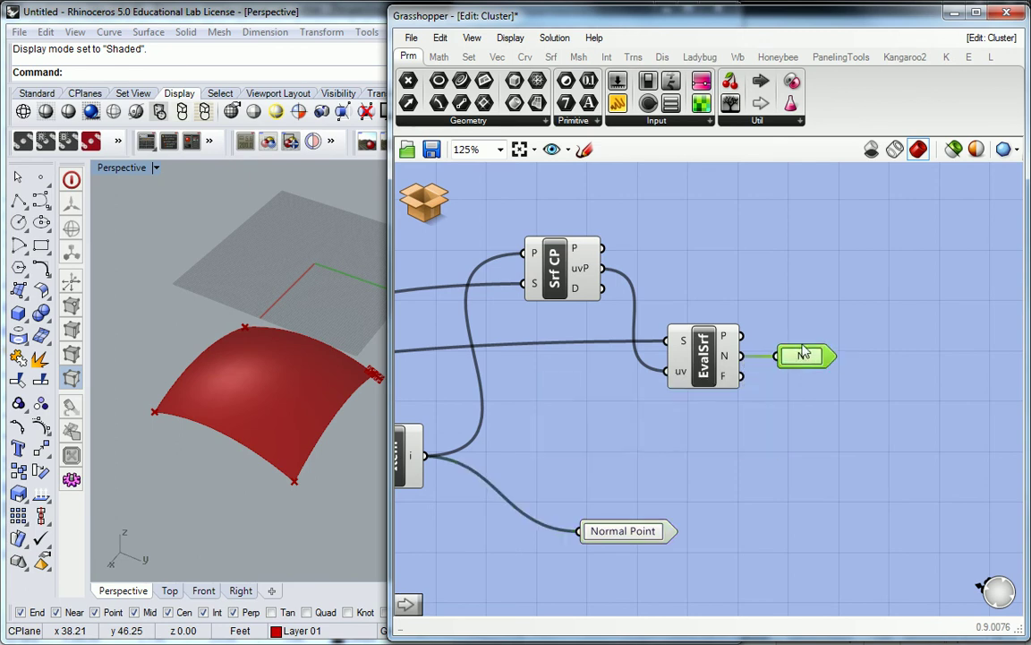
{"action": "double_click", "coordinate": [799, 356]}
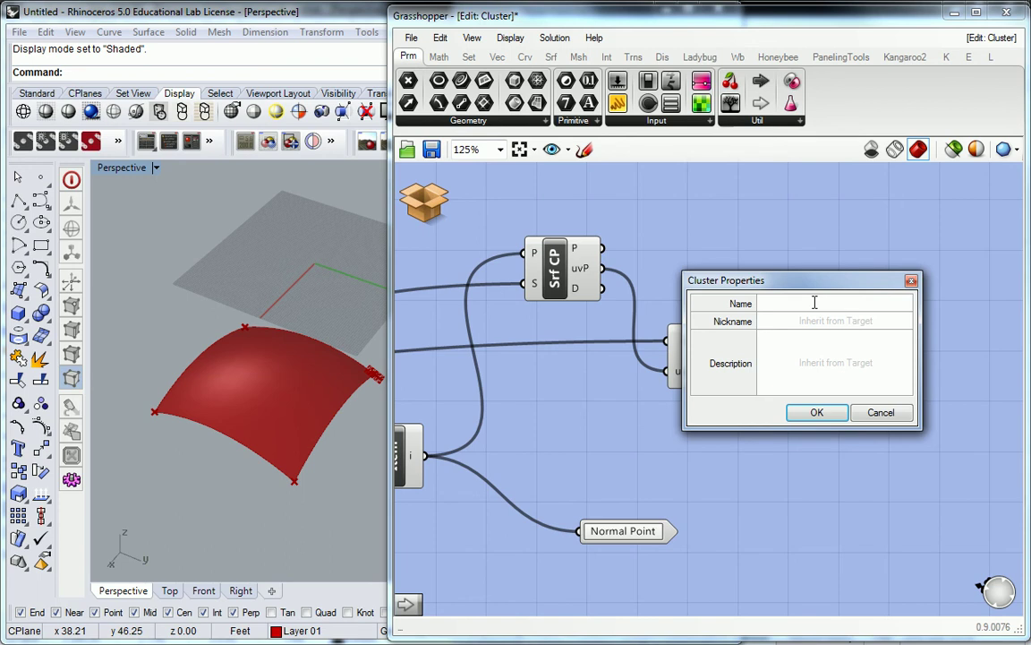
{"action": "type", "text": "N"}
{"action": "key", "text": "Tab"}
{"action": "type", "text": "Normal"}
{"action": "key", "text": "Tab"}
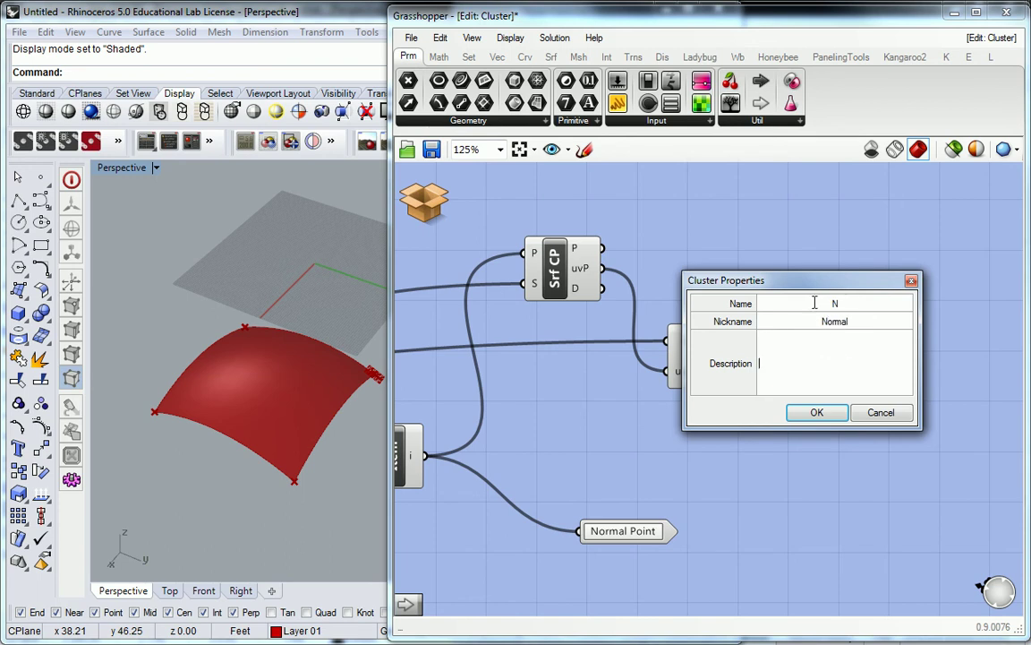
{"action": "type", "text": "Normal (Vector)"}
{"action": "left_click", "coordinate": [818, 412]}
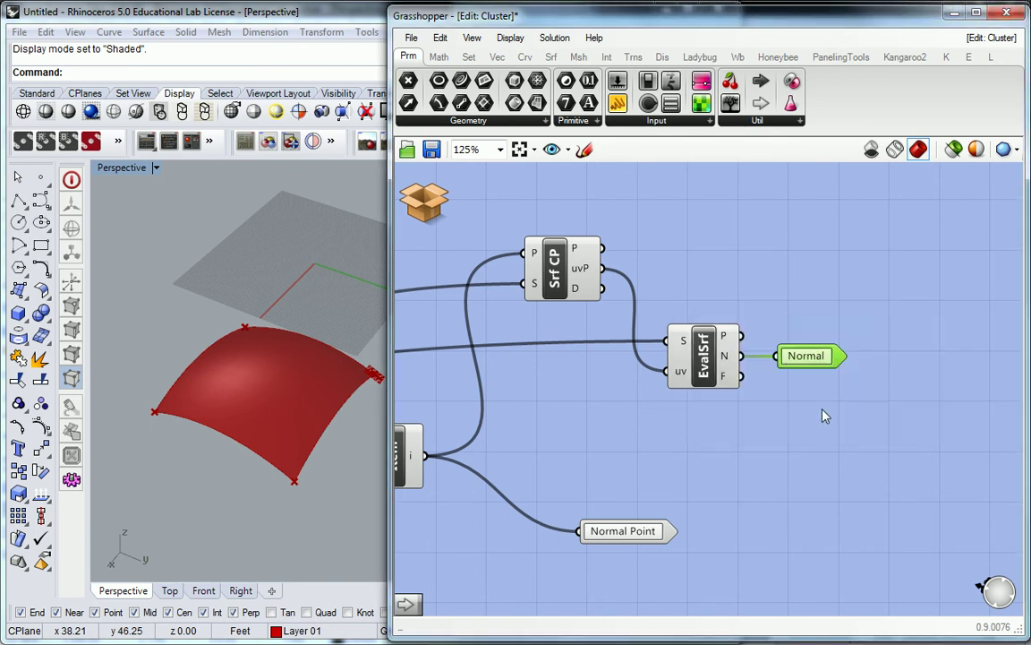
Step: Save & Close the cluster and deselect it on the main canvas
{"action": "left_click", "coordinate": [425, 201]}
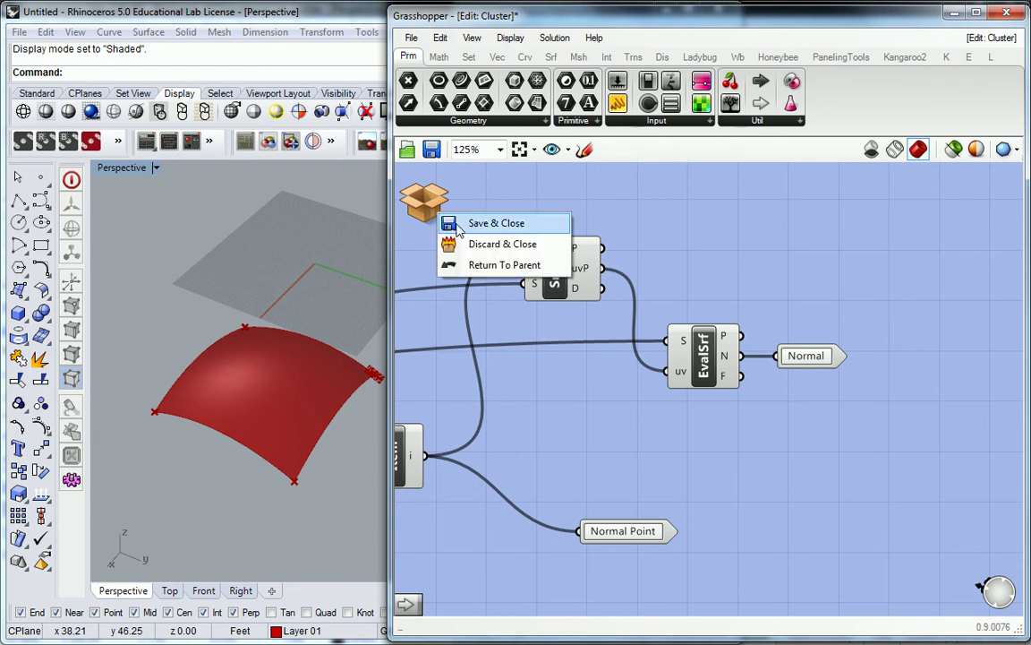
{"action": "left_click", "coordinate": [471, 221]}
{"action": "left_click", "coordinate": [731, 220]}
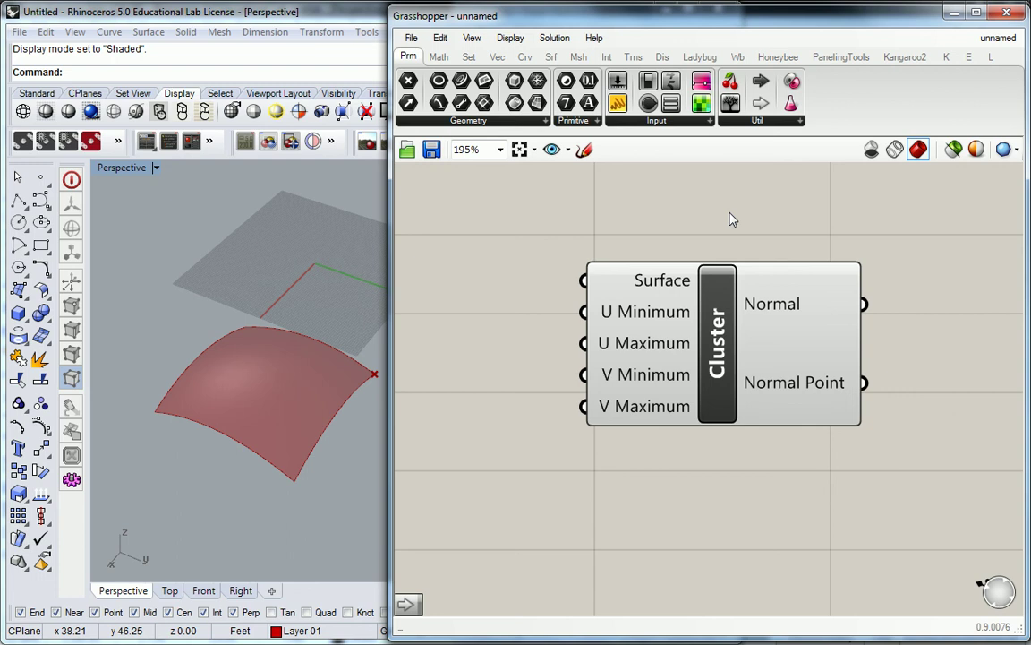
{"action": "scroll", "coordinate": [731, 219], "scroll_direction": "down", "scroll_amount": 3}
{"action": "right_click_drag", "start_coordinate": [692, 267], "coordinate": [802, 304]}
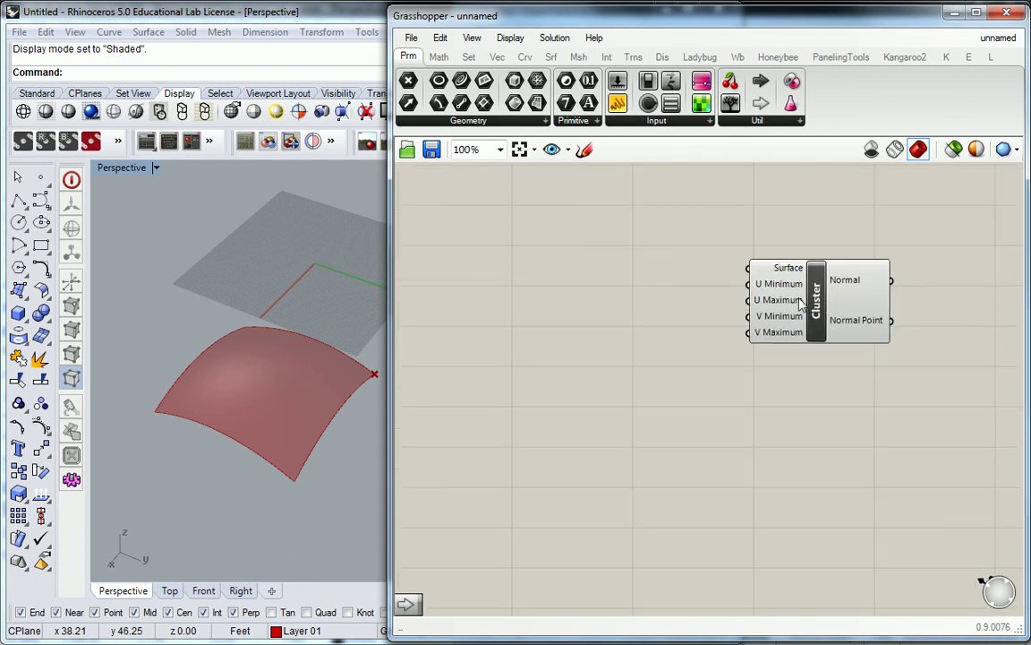
{"action": "left_click", "coordinate": [783, 284]}
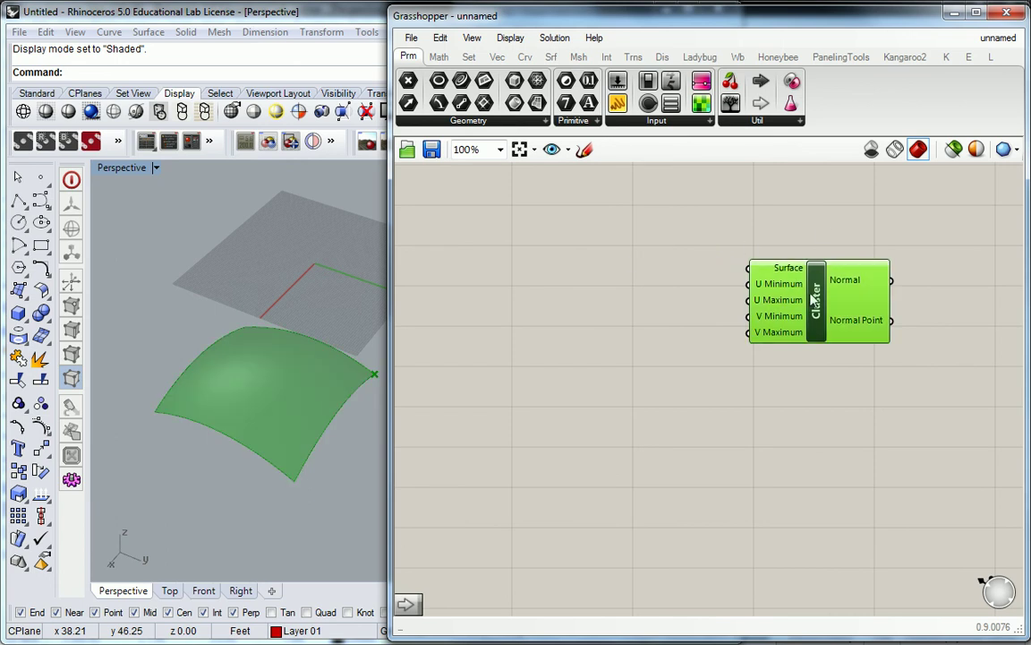
Step: Shrink Grasshopper to reveal Rhino's panels and select the Default layer
{"action": "mouse_move", "coordinate": [776, 272]}
{"action": "left_click_drag", "start_coordinate": [469, 7], "coordinate": [521, 345]}
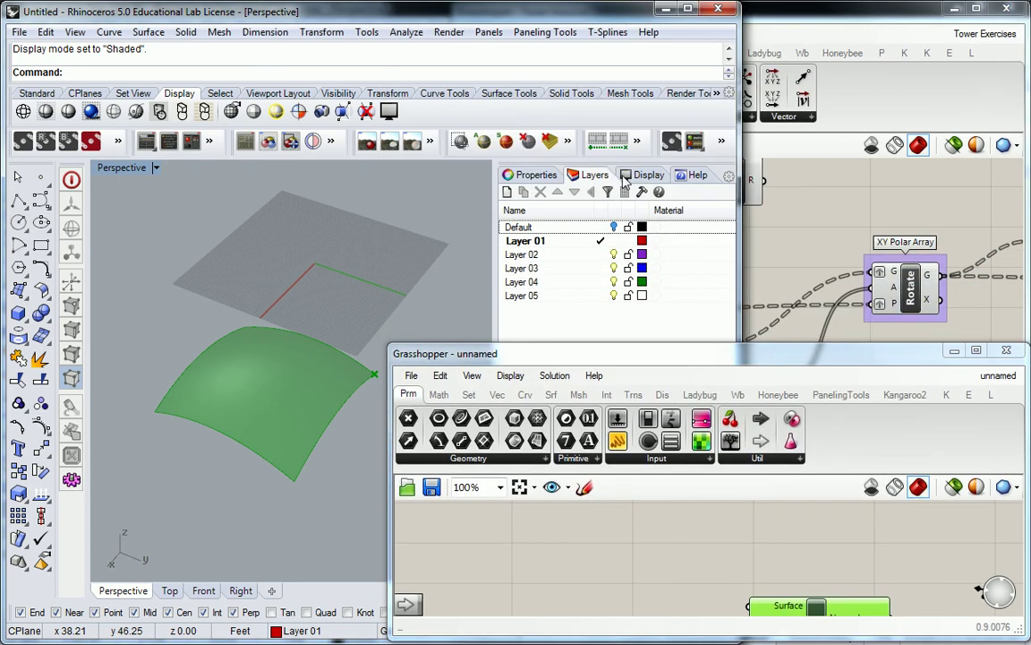
{"action": "left_click", "coordinate": [647, 174]}
{"action": "left_click", "coordinate": [727, 553]}
{"action": "right_click_drag", "start_coordinate": [727, 553], "coordinate": [714, 509]}
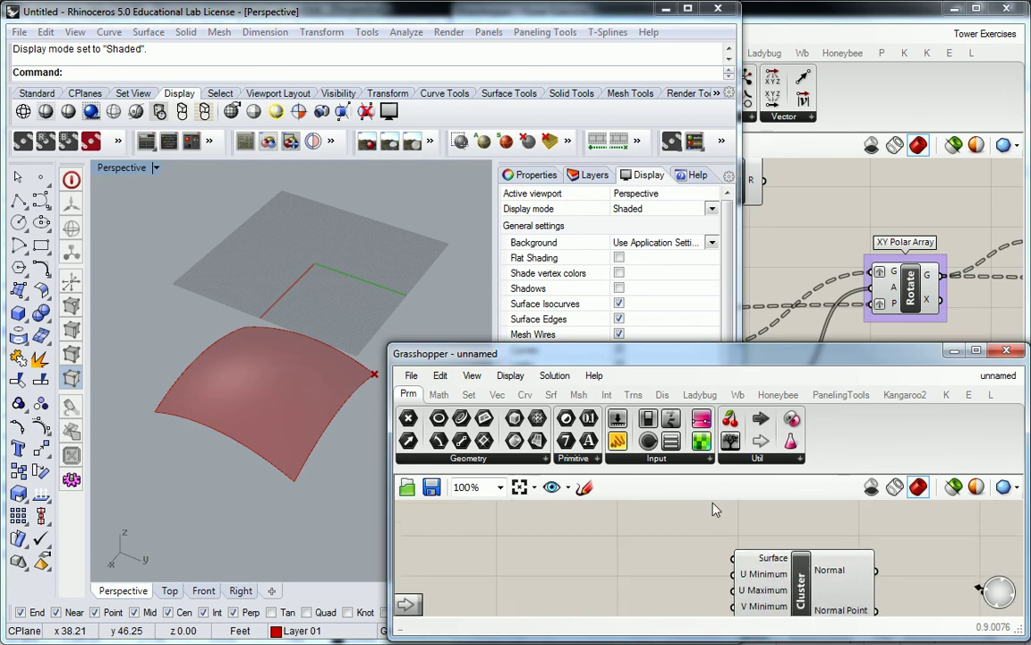
{"action": "left_click", "coordinate": [591, 174]}
{"action": "left_click", "coordinate": [546, 227]}
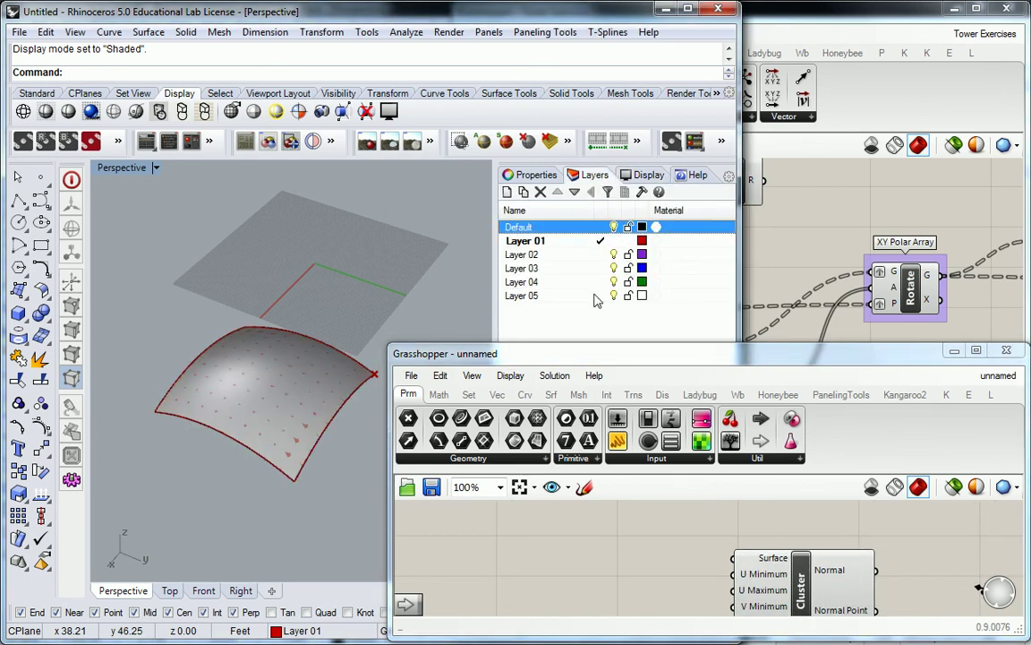
{"action": "left_click", "coordinate": [622, 528]}
Step: Reference the curved Rhino surface in a Srf parameter and wire it to the Cluster's Surface input
{"action": "left_click_drag", "start_coordinate": [485, 418], "coordinate": [586, 544]}
{"action": "right_click", "coordinate": [584, 543]}
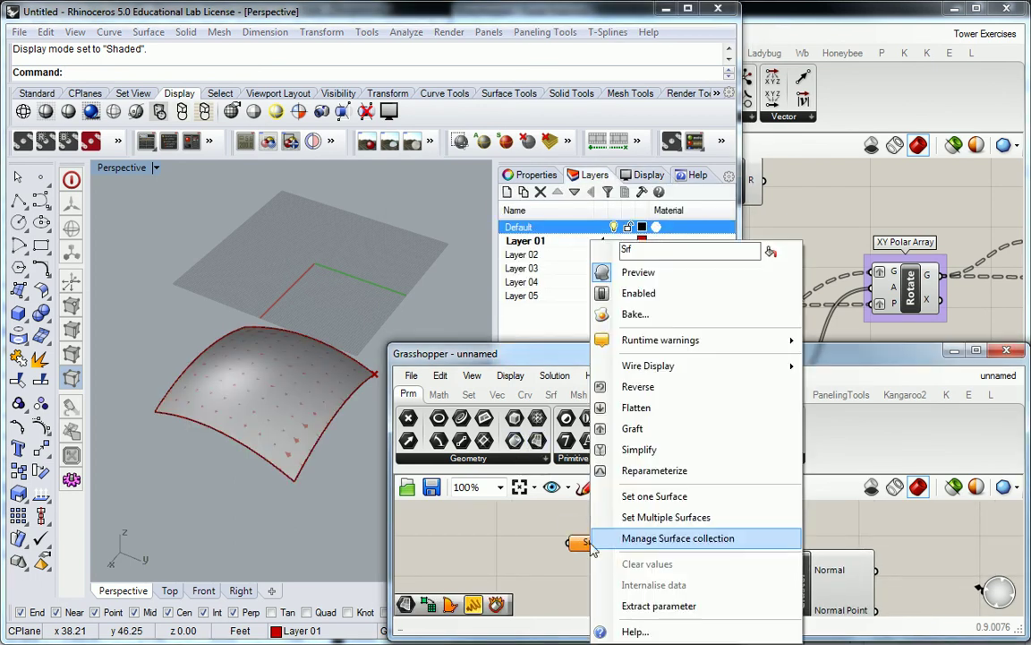
{"action": "left_click", "coordinate": [655, 529]}
{"action": "left_click", "coordinate": [287, 374]}
{"action": "key", "text": "Return"}
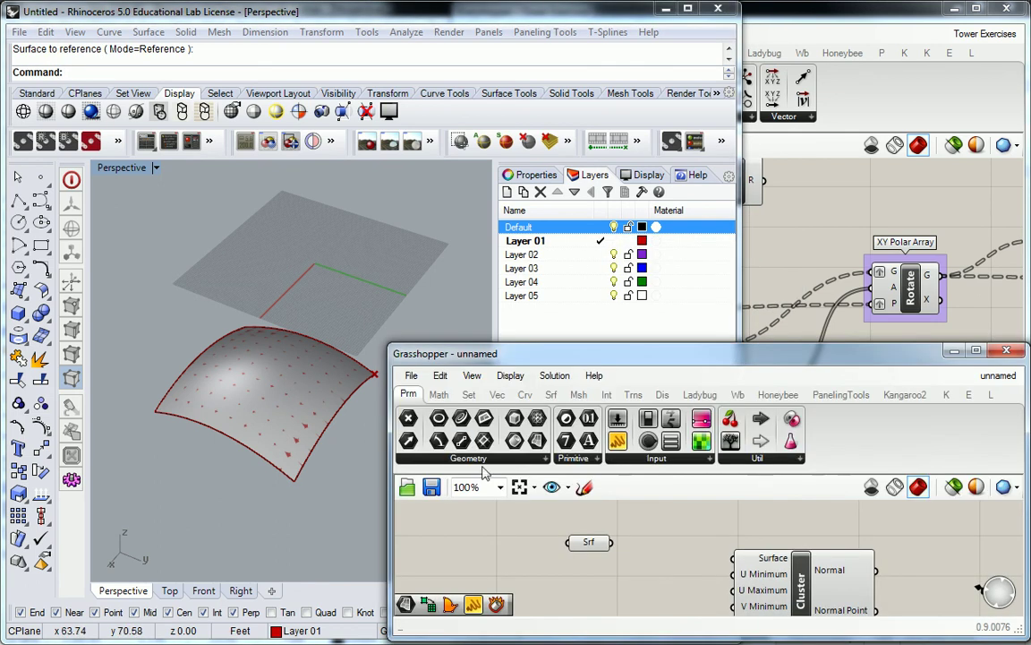
{"action": "left_click_drag", "start_coordinate": [605, 347], "coordinate": [602, 190]}
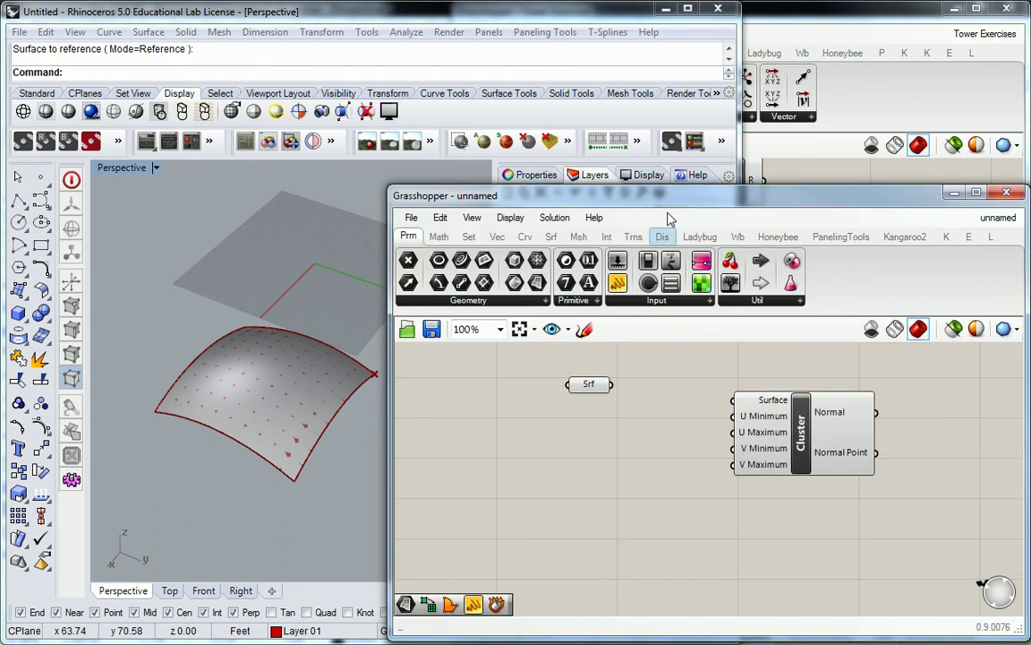
{"action": "left_click_drag", "start_coordinate": [612, 384], "coordinate": [730, 402]}
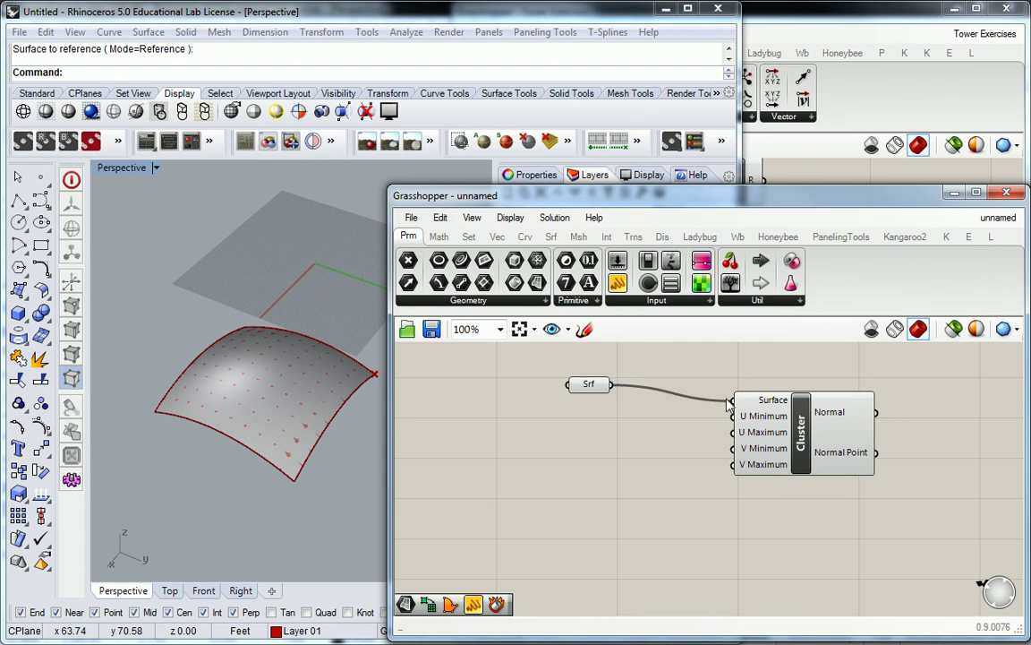
Step: Add a 0<100 Number Slider from canvas search and move it beside the Cluster
{"action": "double_click", "coordinate": [637, 422]}
{"action": "type", "text": "0<100"}
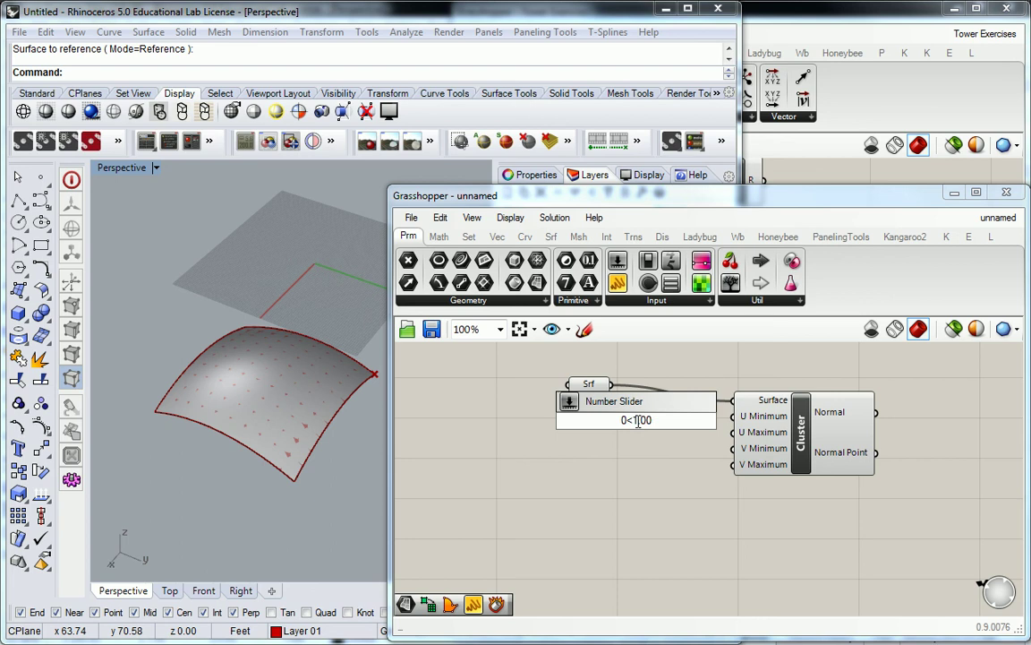
{"action": "key", "text": "Return"}
{"action": "left_click", "coordinate": [626, 421]}
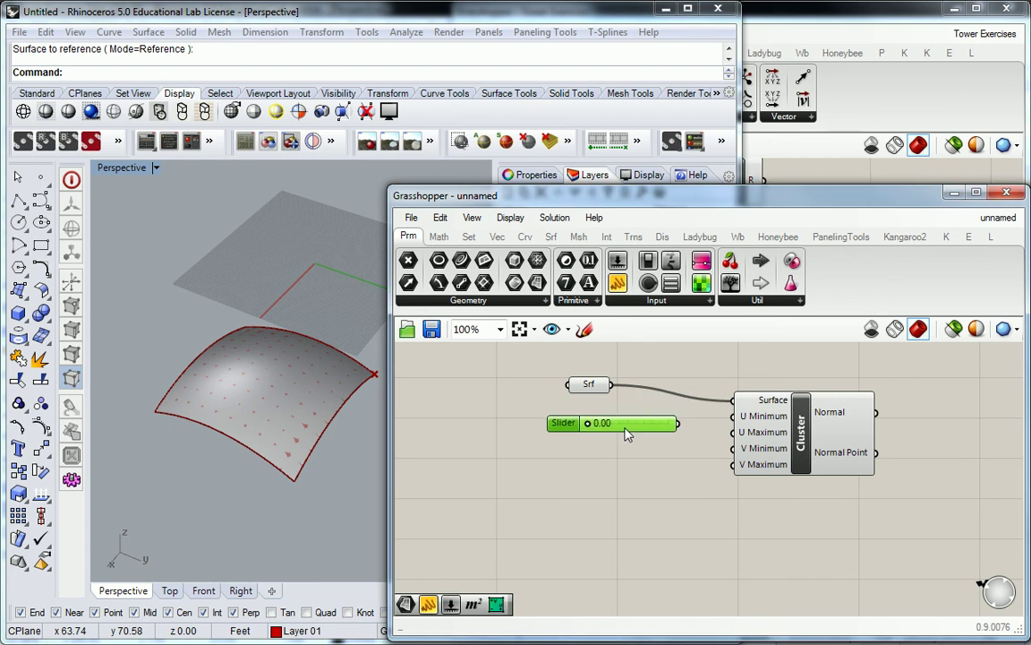
{"action": "left_click_drag", "start_coordinate": [634, 427], "coordinate": [646, 521]}
Step: Wire four sliders to U Min, U Max, V Min, V Max; set U Max 0.44, V Max 0.48
{"action": "left_click_drag", "start_coordinate": [679, 422], "coordinate": [726, 418]}
{"action": "left_click_drag", "start_coordinate": [681, 450], "coordinate": [733, 432]}
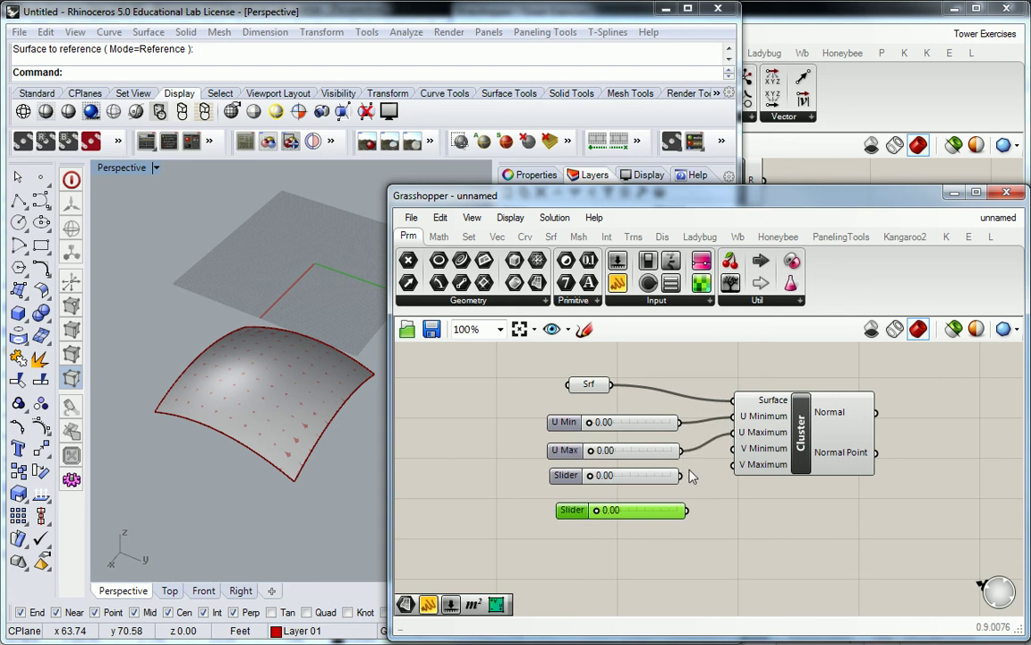
{"action": "left_click_drag", "start_coordinate": [680, 476], "coordinate": [733, 448]}
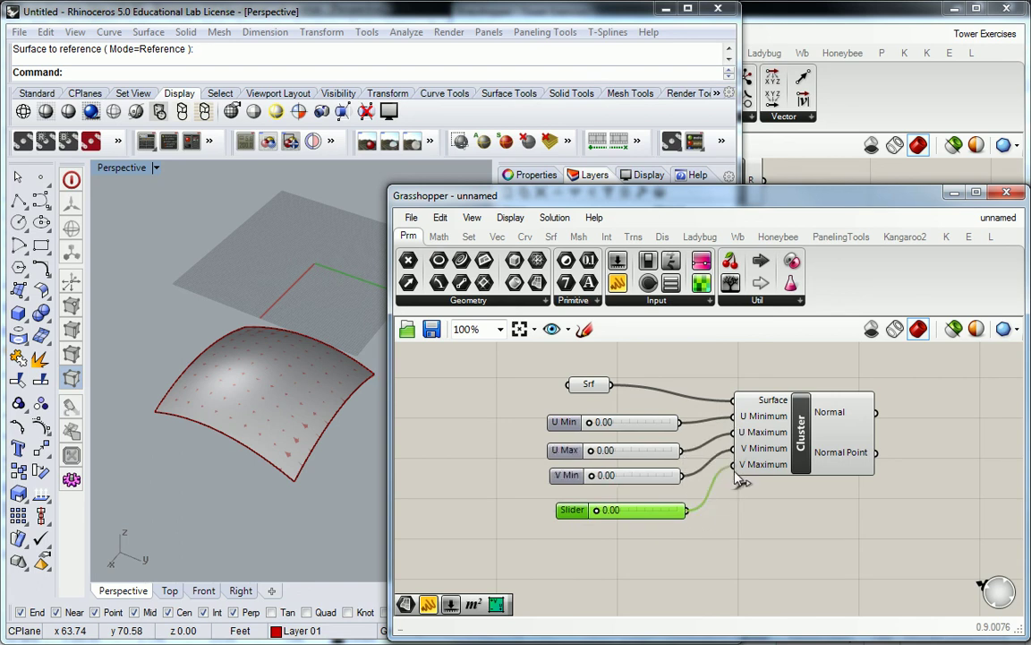
{"action": "left_click_drag", "start_coordinate": [688, 509], "coordinate": [734, 464]}
{"action": "left_click_drag", "start_coordinate": [589, 451], "coordinate": [626, 450]}
{"action": "left_click_drag", "start_coordinate": [599, 511], "coordinate": [638, 510]}
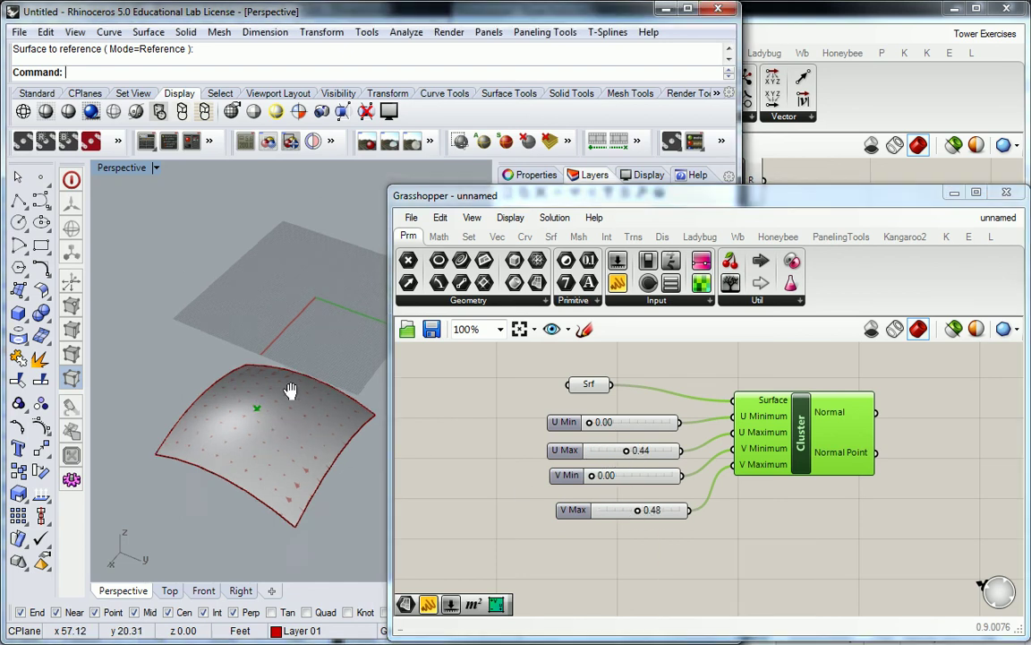
{"action": "right_click_drag", "start_coordinate": [287, 386], "coordinate": [242, 415]}
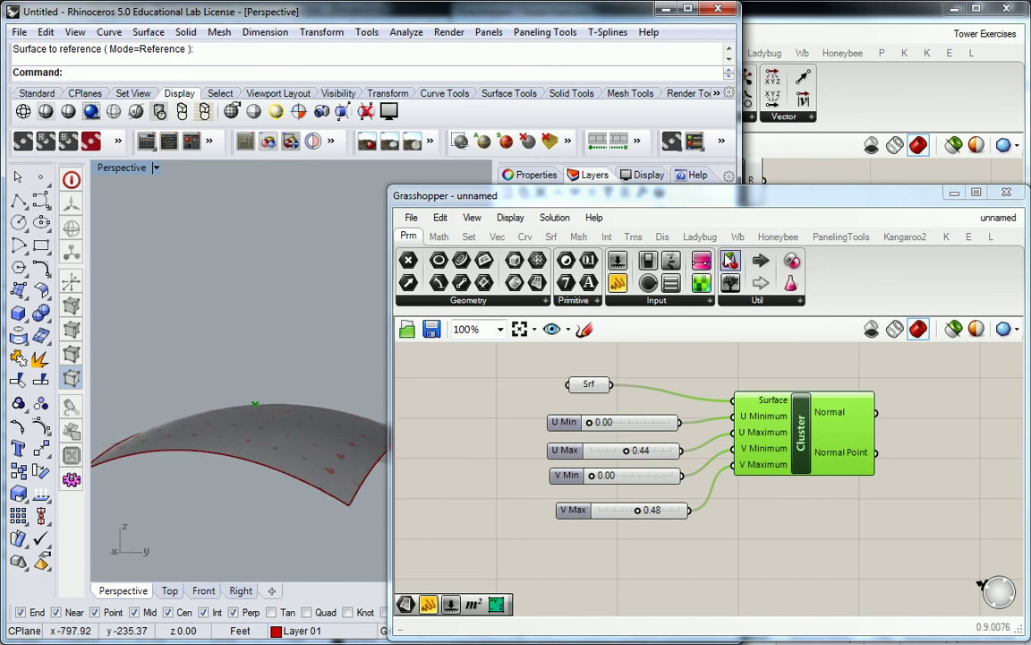
Step: Place a Vector Display from the Dis tab right of the Cluster and wire Normal into its A input
{"action": "left_click", "coordinate": [662, 237]}
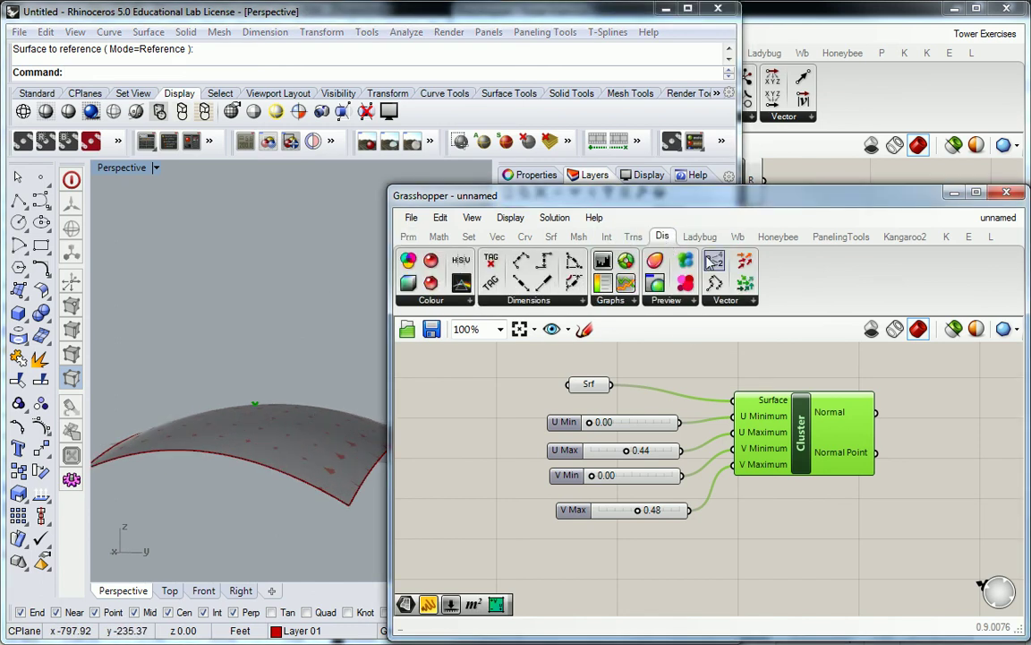
{"action": "left_click", "coordinate": [726, 300]}
{"action": "left_click", "coordinate": [761, 381]}
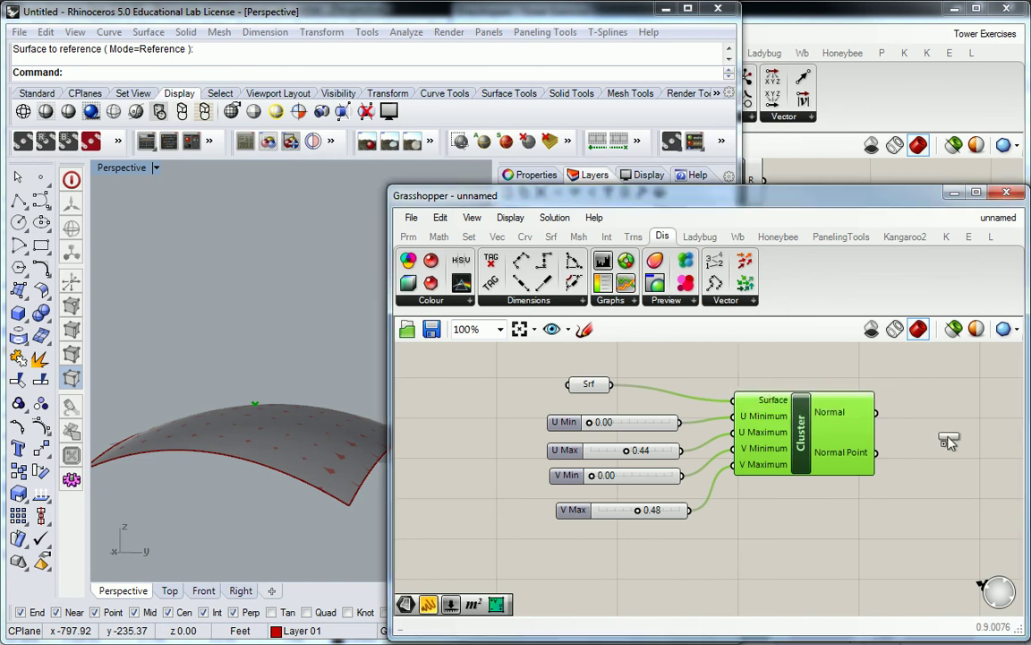
{"action": "left_click", "coordinate": [943, 438]}
{"action": "right_click_drag", "start_coordinate": [934, 435], "coordinate": [862, 444]}
{"action": "left_click_drag", "start_coordinate": [799, 420], "coordinate": [855, 436]}
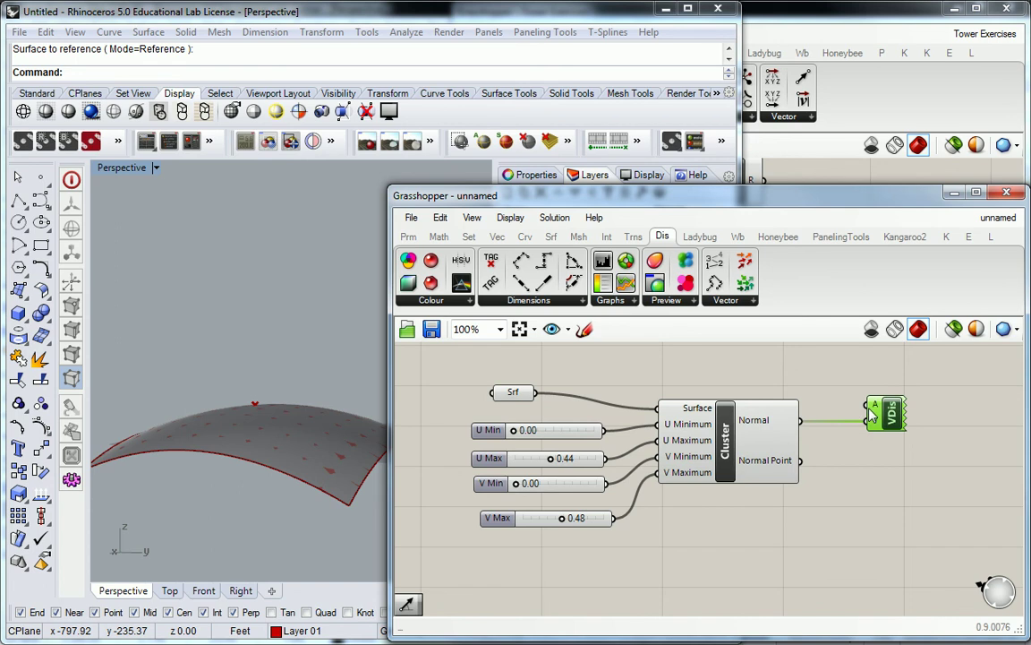
{"action": "scroll", "coordinate": [264, 425], "scroll_direction": "up", "scroll_amount": 5}
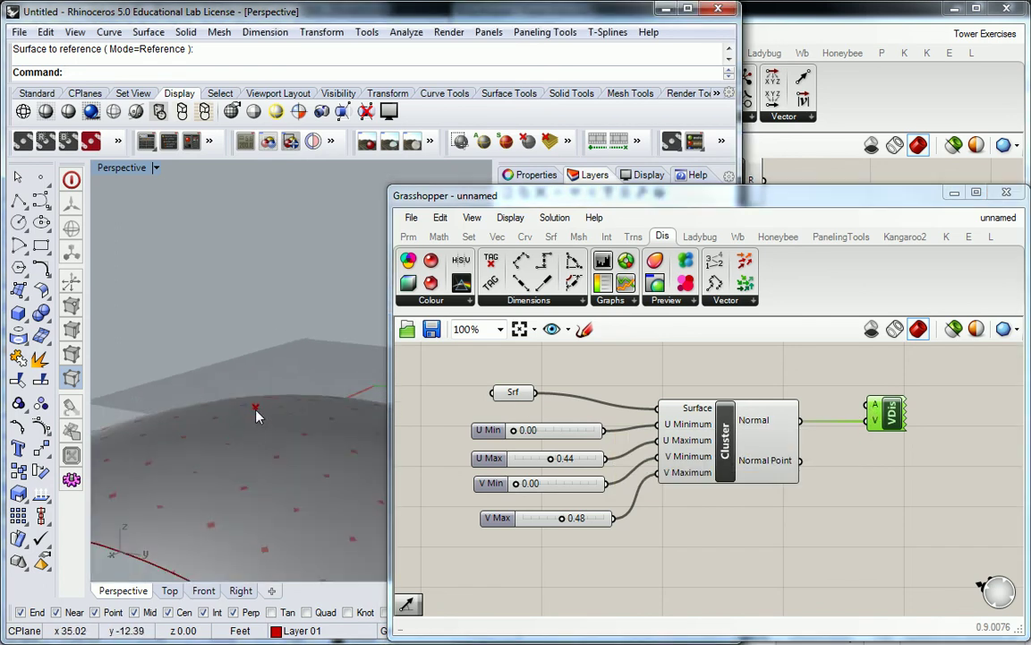
{"action": "right_click_drag", "start_coordinate": [258, 415], "coordinate": [268, 421]}
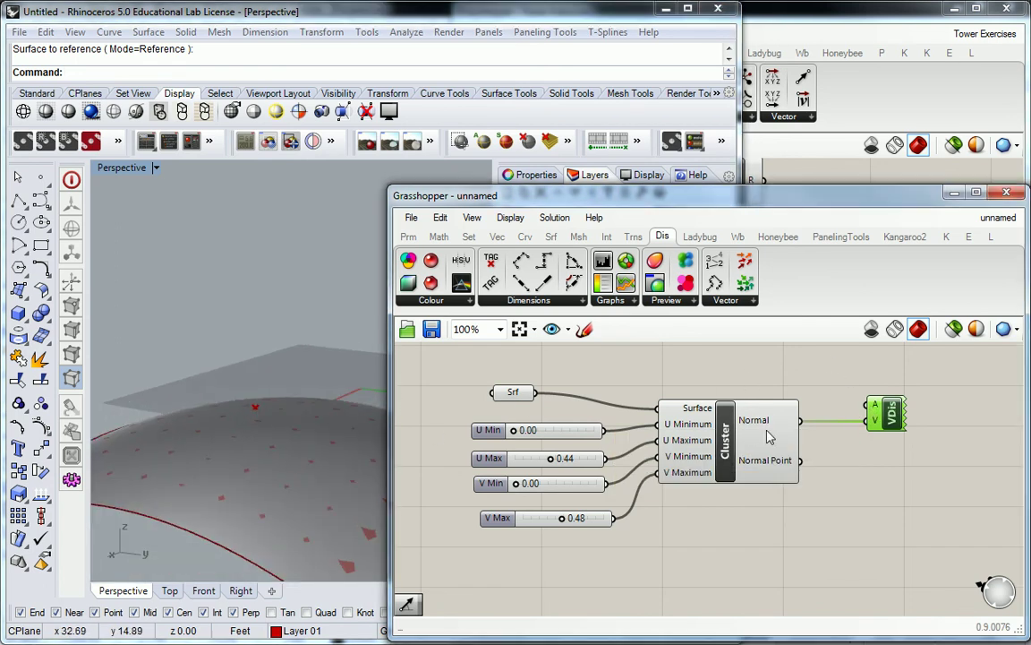
{"action": "mouse_move", "coordinate": [777, 430]}
{"action": "left_click", "coordinate": [793, 371]}
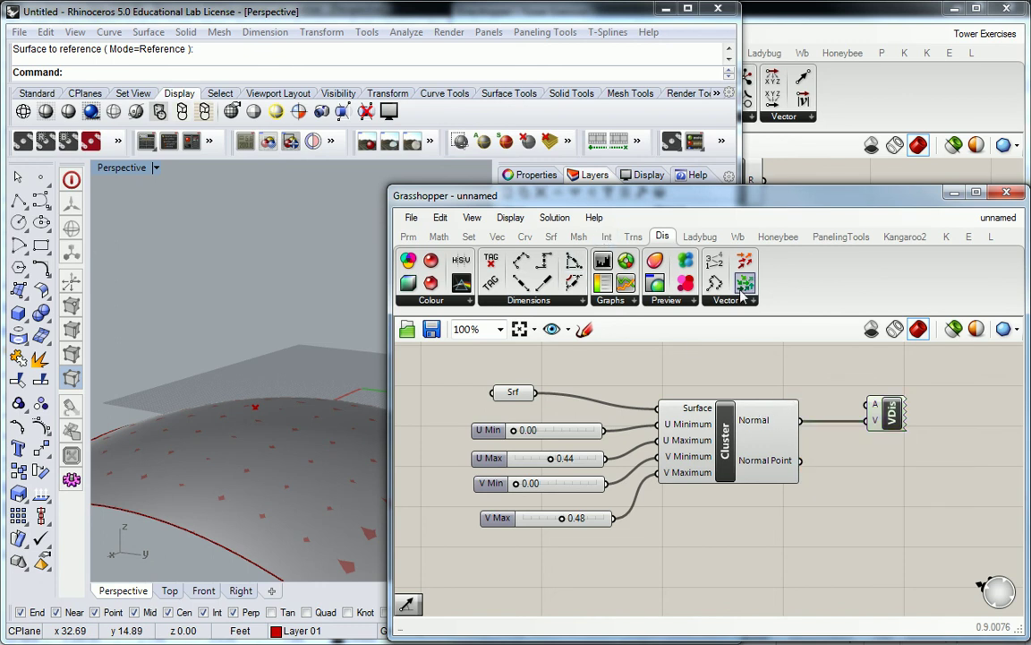
{"action": "right_click_drag", "start_coordinate": [849, 387], "coordinate": [672, 394]}
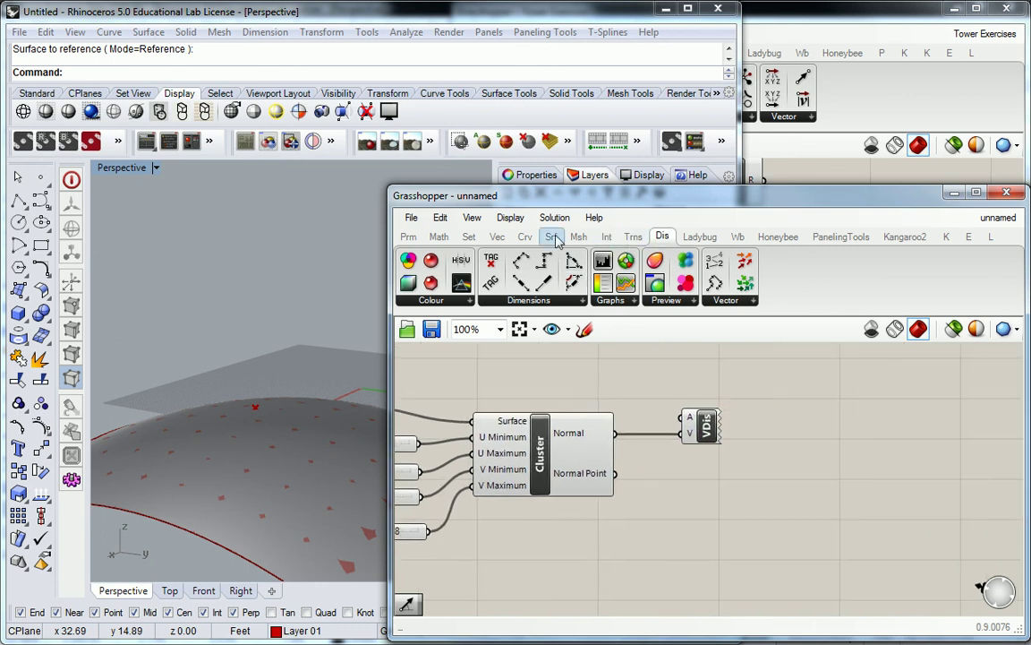
Step: Add a Line SDL from Crv > Primitive, wiring Normal to D and Normal Point to S
{"action": "left_click", "coordinate": [525, 239]}
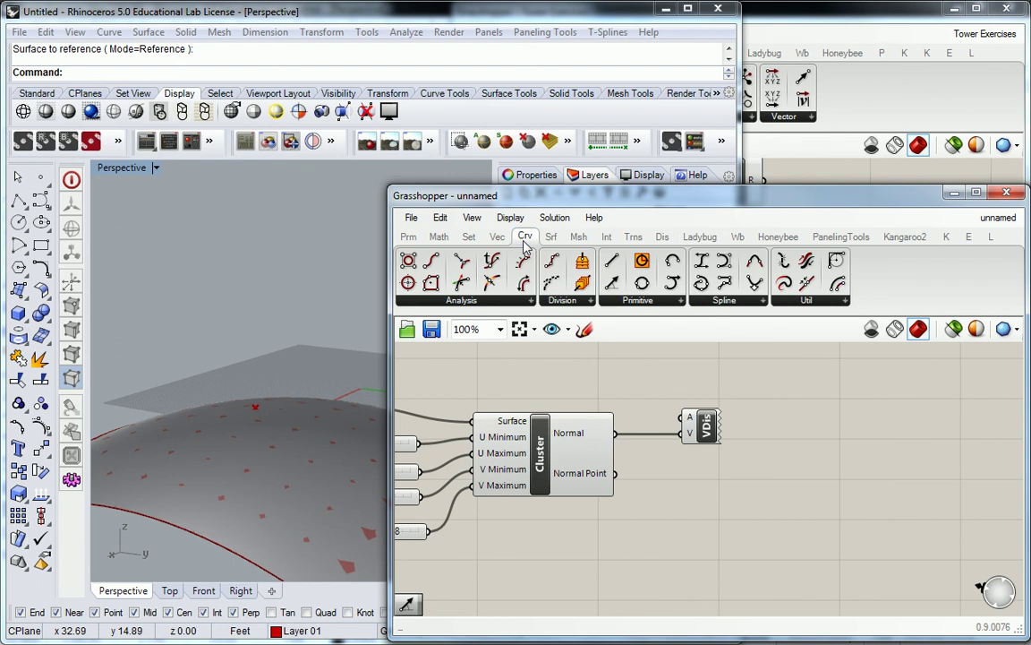
{"action": "left_click", "coordinate": [609, 301]}
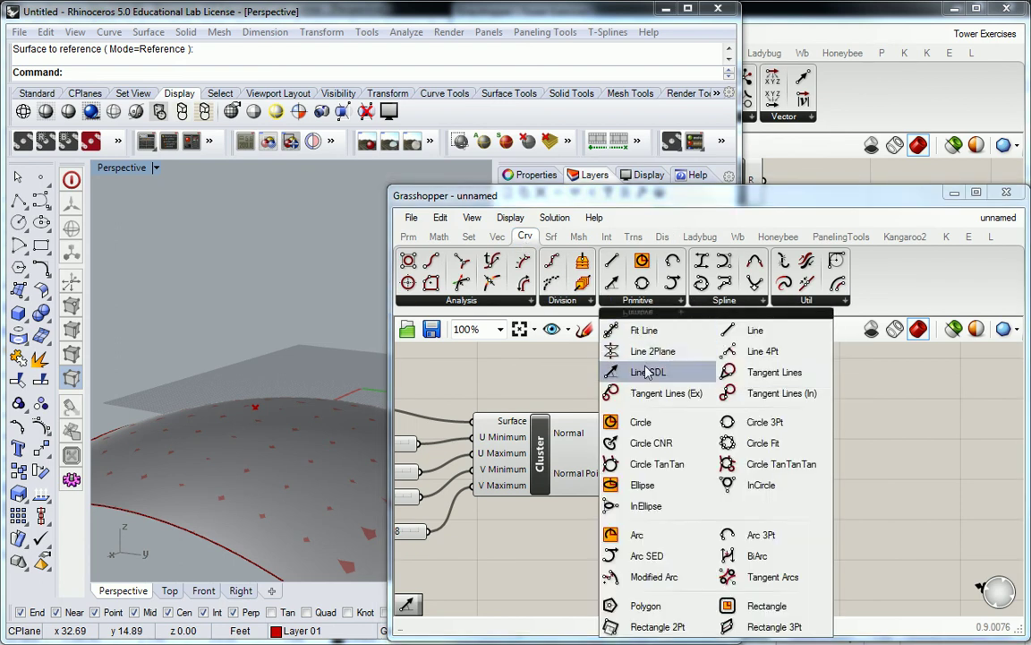
{"action": "left_click_drag", "start_coordinate": [573, 368], "coordinate": [786, 465]}
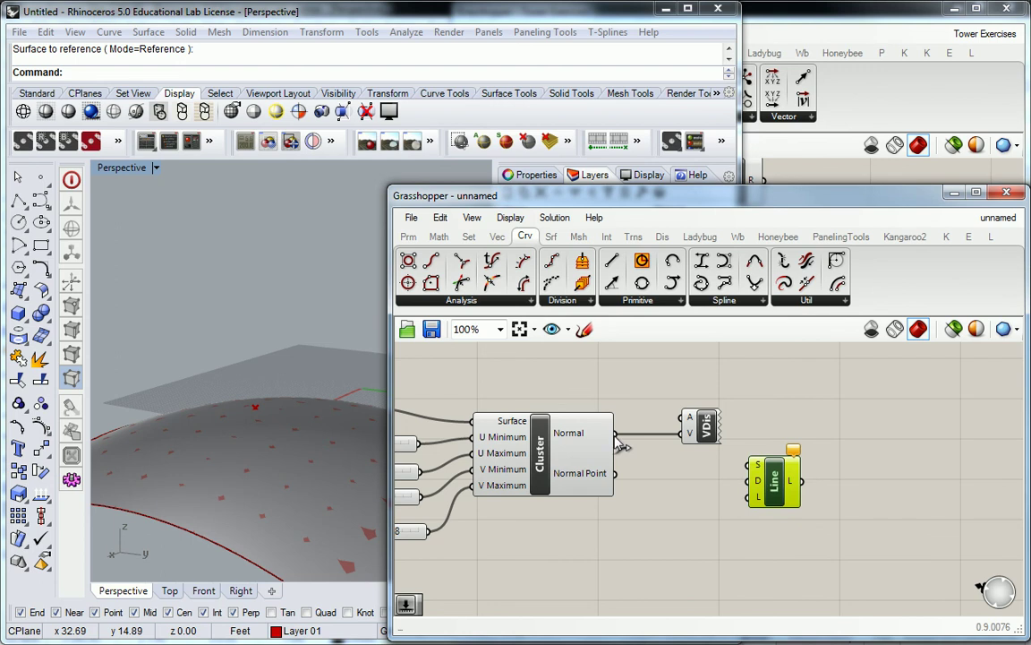
{"action": "left_click_drag", "start_coordinate": [616, 434], "coordinate": [809, 477]}
{"action": "right_click_drag", "start_coordinate": [680, 491], "coordinate": [778, 480]}
{"action": "left_click_drag", "start_coordinate": [895, 413], "coordinate": [888, 376]}
{"action": "right_click_drag", "start_coordinate": [702, 387], "coordinate": [688, 410]}
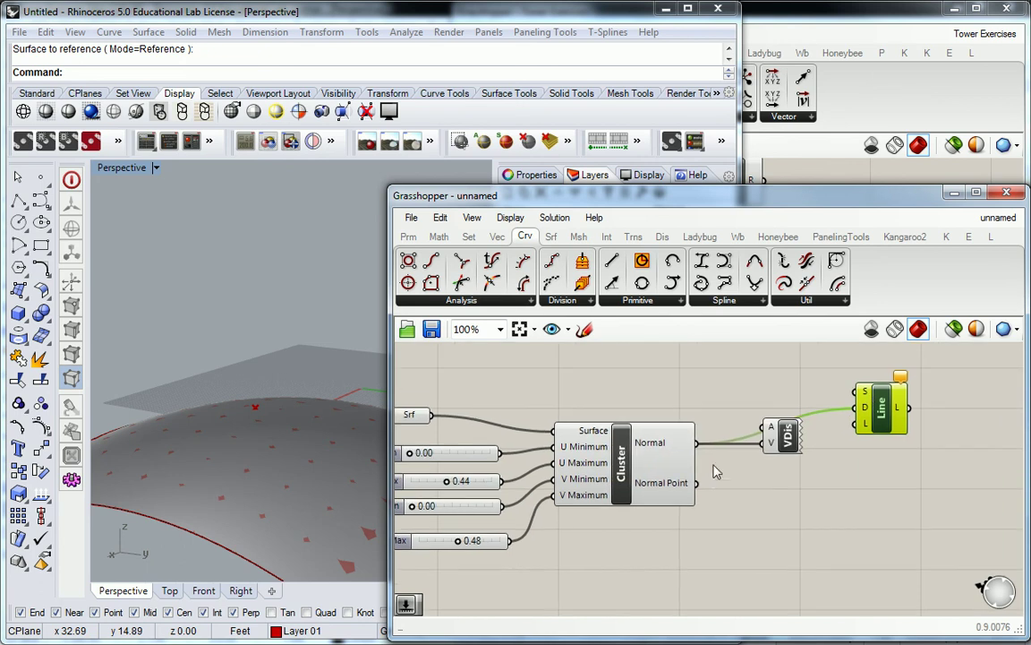
{"action": "left_click_drag", "start_coordinate": [864, 403], "coordinate": [889, 481]}
Step: Feed a Number Slider into the Line's L input and set the length to 18
{"action": "double_click", "coordinate": [746, 538]}
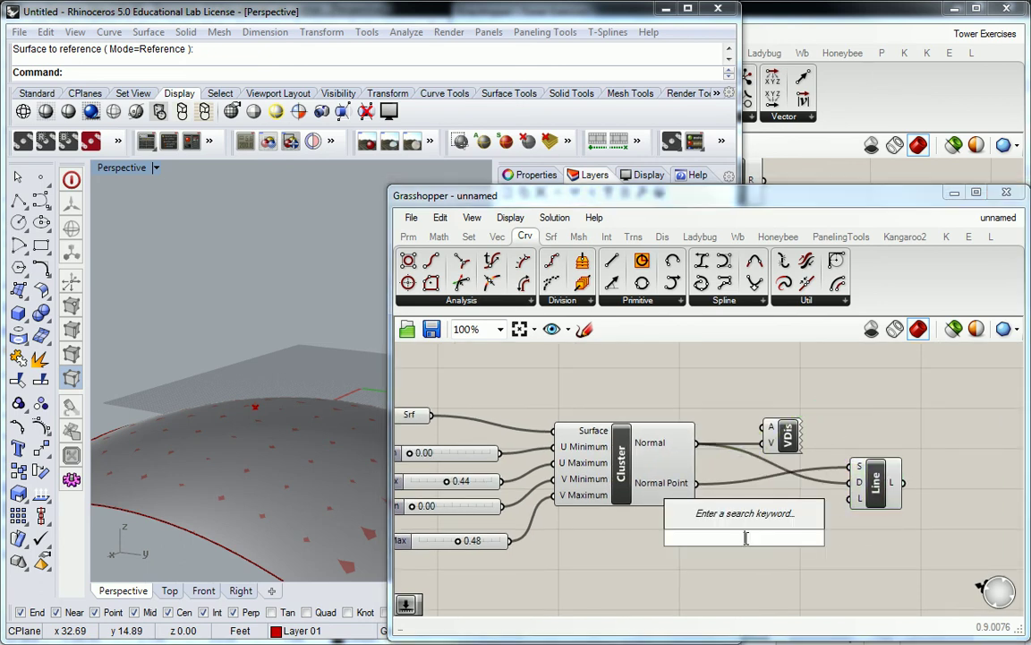
{"action": "type", "text": "0<20"}
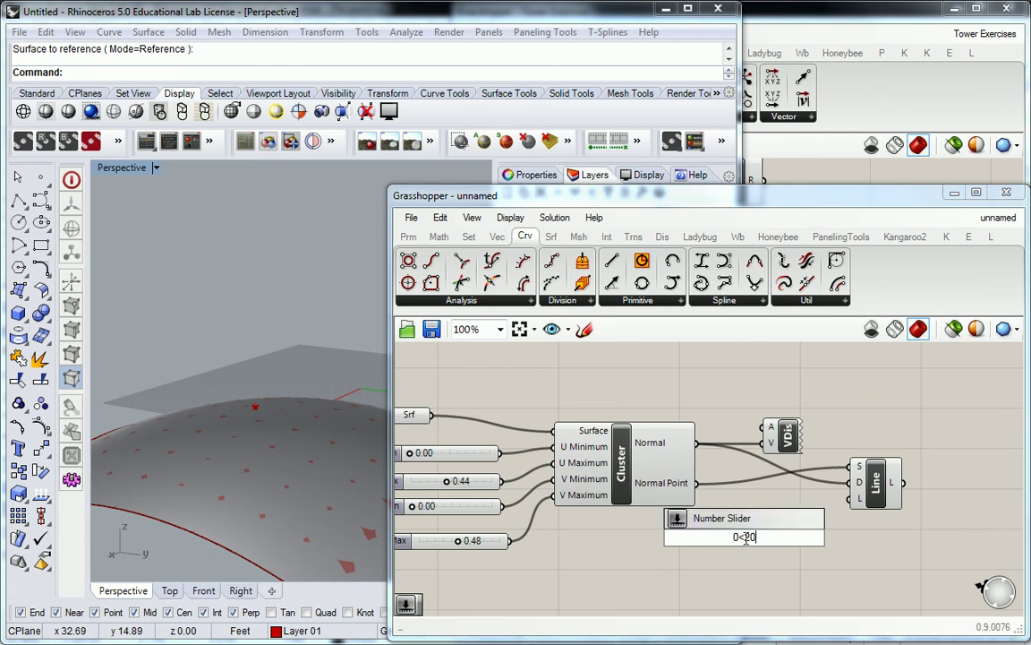
{"action": "key", "text": "Return"}
{"action": "left_click_drag", "start_coordinate": [811, 538], "coordinate": [851, 498]}
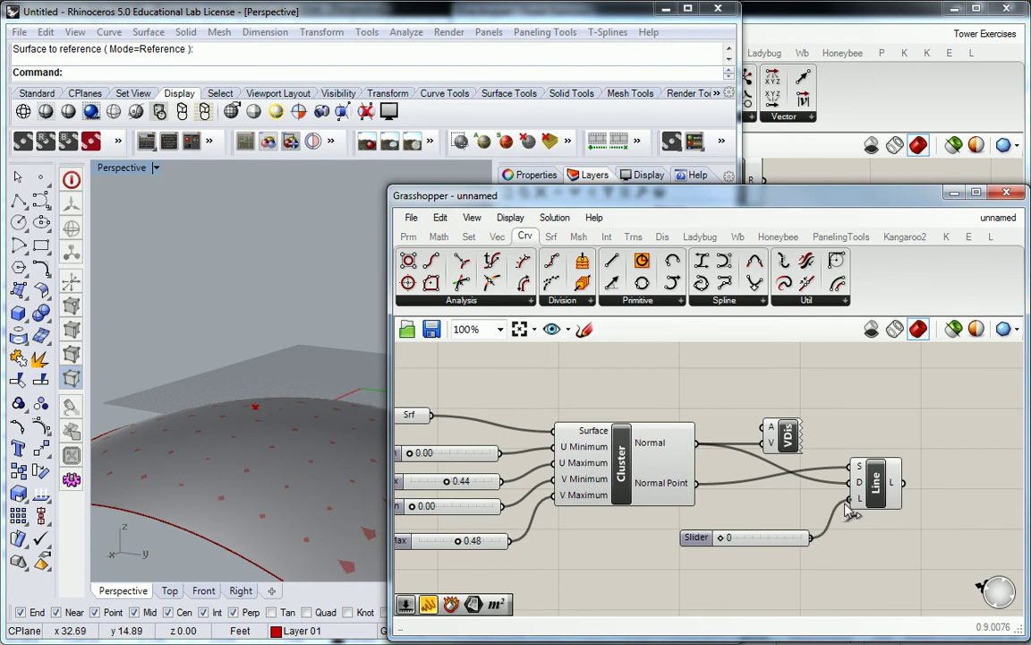
{"action": "left_click_drag", "start_coordinate": [721, 537], "coordinate": [799, 540]}
{"action": "right_click_drag", "start_coordinate": [629, 376], "coordinate": [781, 410]}
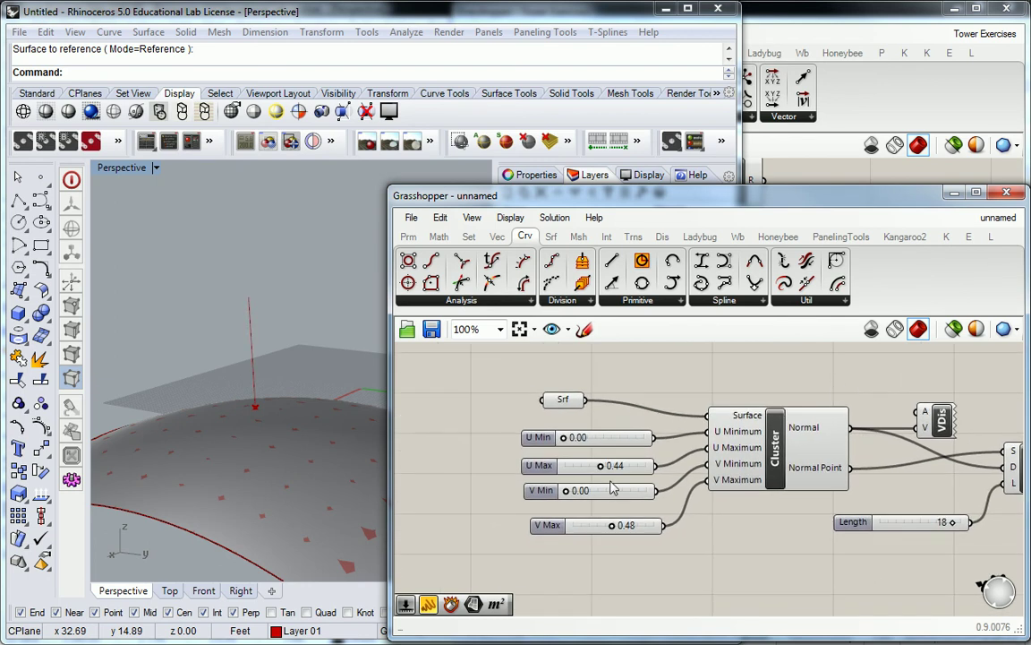
Step: Drag the sliders to U Max 0.56, V Min 0.00, V Max 0.21 and orbit Rhino to check the line
{"action": "left_click_drag", "start_coordinate": [600, 465], "coordinate": [575, 492]}
{"action": "mouse_move", "coordinate": [614, 527]}
{"action": "left_mouse_down"}
{"action": "mouse_move", "coordinate": [592, 527]}
{"action": "mouse_move", "coordinate": [613, 531]}
{"action": "left_mouse_up"}
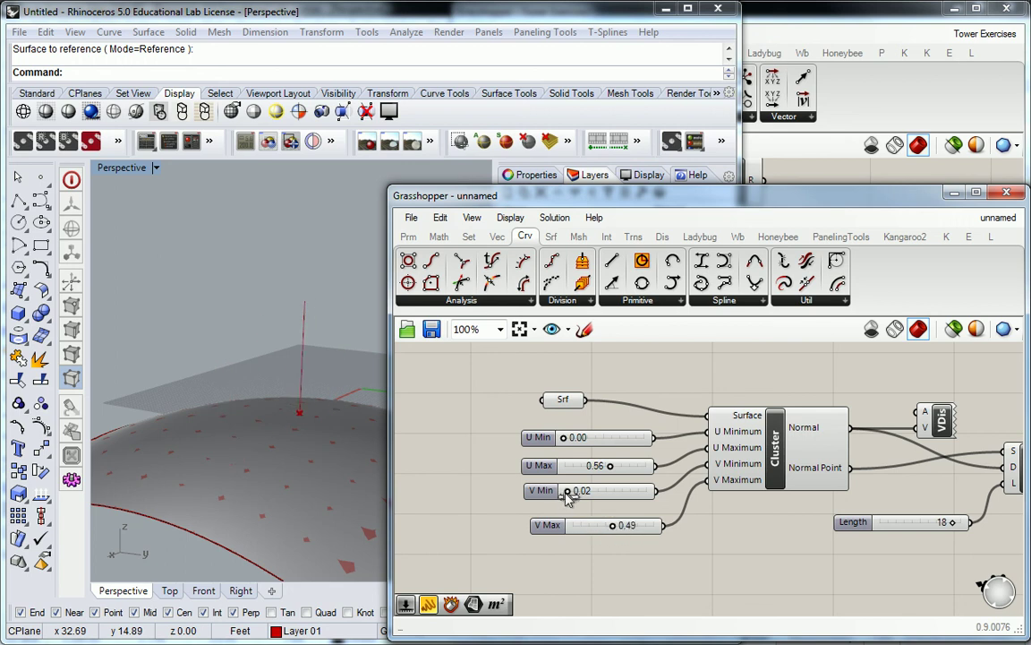
{"action": "left_click_drag", "start_coordinate": [566, 491], "coordinate": [528, 494]}
{"action": "left_click_drag", "start_coordinate": [614, 529], "coordinate": [590, 526]}
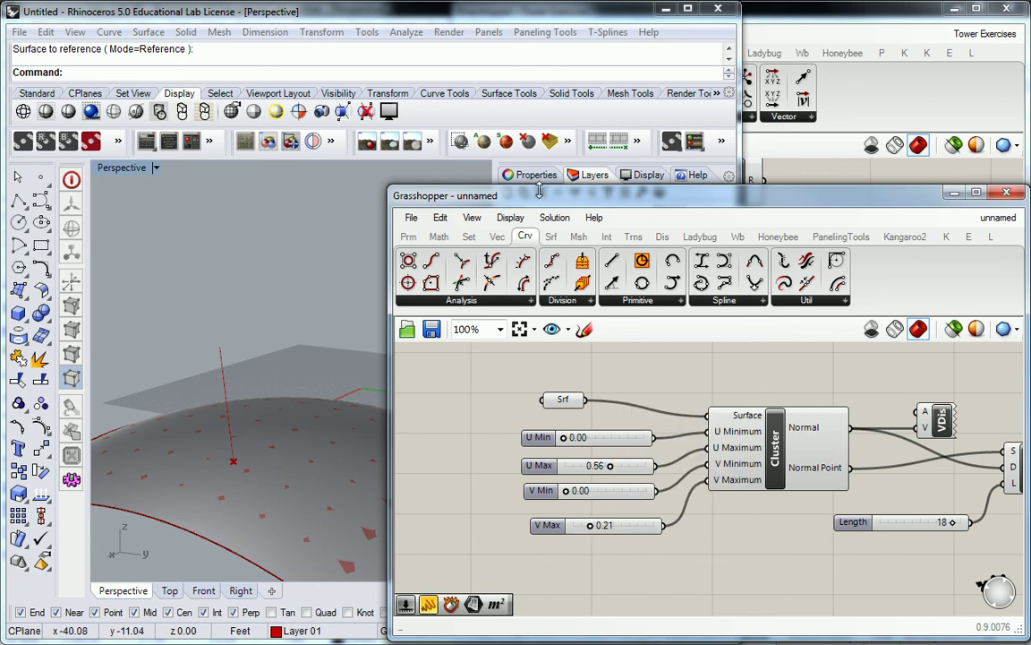
{"action": "left_click_drag", "start_coordinate": [547, 186], "coordinate": [565, 311]}
{"action": "right_click_drag", "start_coordinate": [322, 385], "coordinate": [277, 356]}
Step: Extend the Grasshopper window's top edge to the screen top and zoom the canvas back to 100%
{"action": "scroll", "coordinate": [855, 503], "scroll_direction": "down", "scroll_amount": 2}
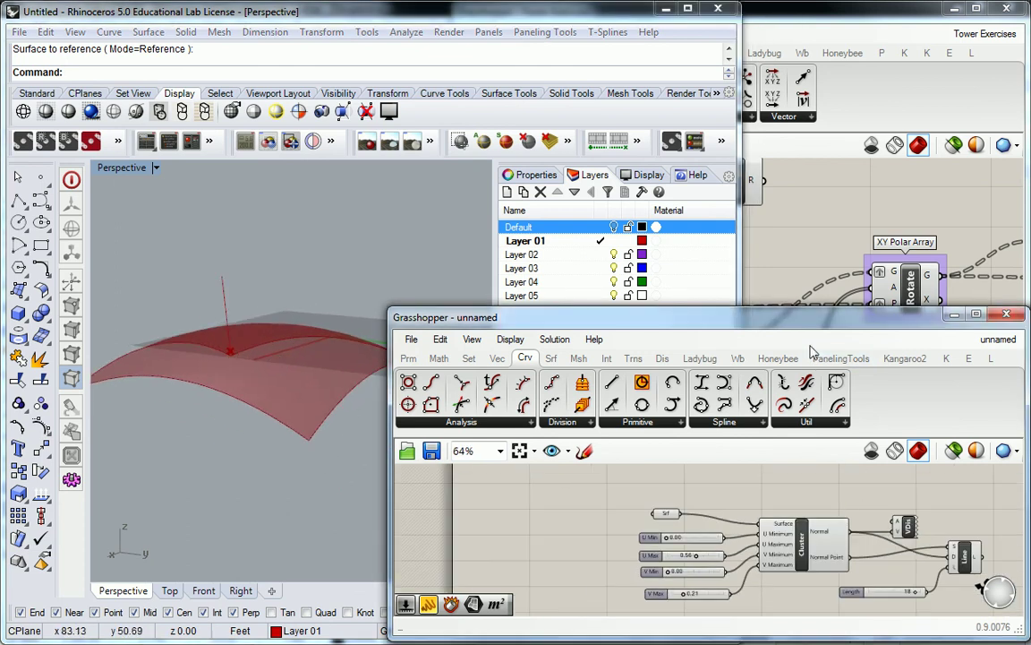
{"action": "left_click_drag", "start_coordinate": [809, 313], "coordinate": [810, 5]}
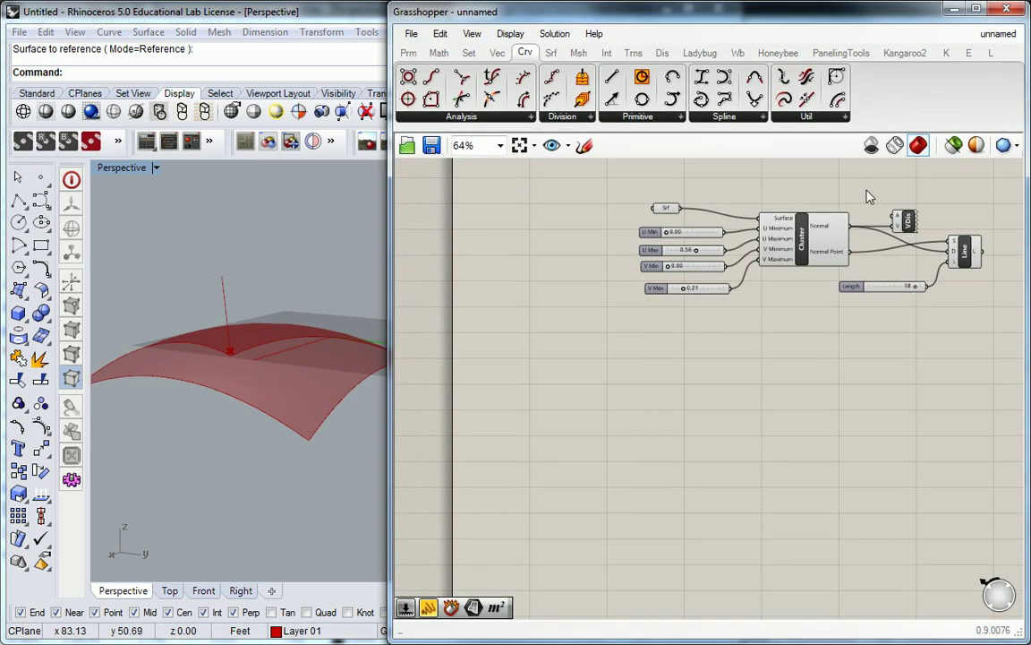
{"action": "scroll", "coordinate": [806, 293], "scroll_direction": "up", "scroll_amount": 2}
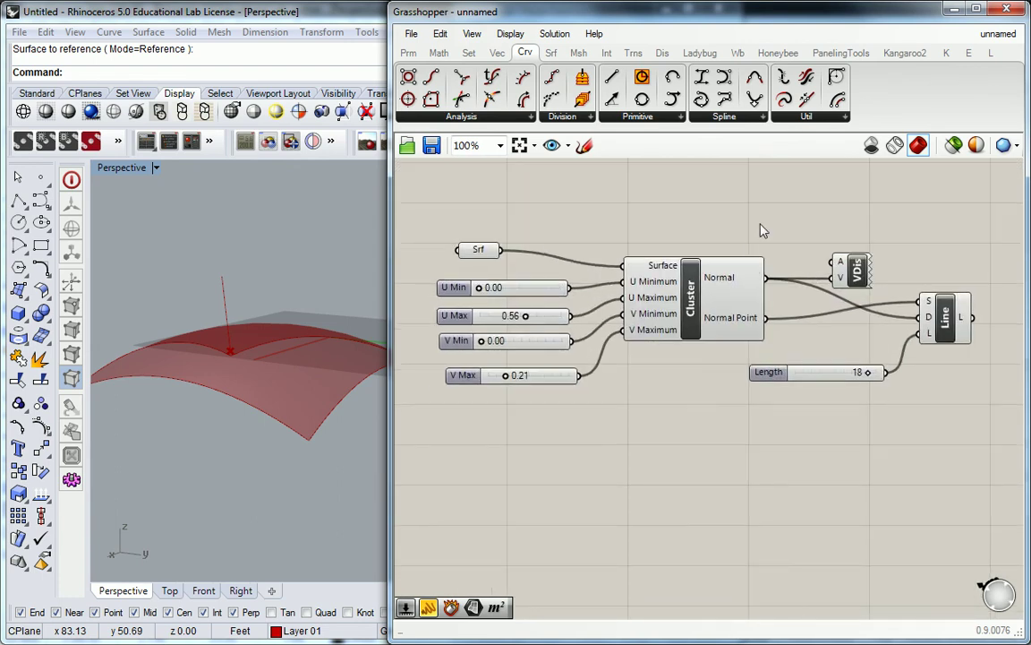